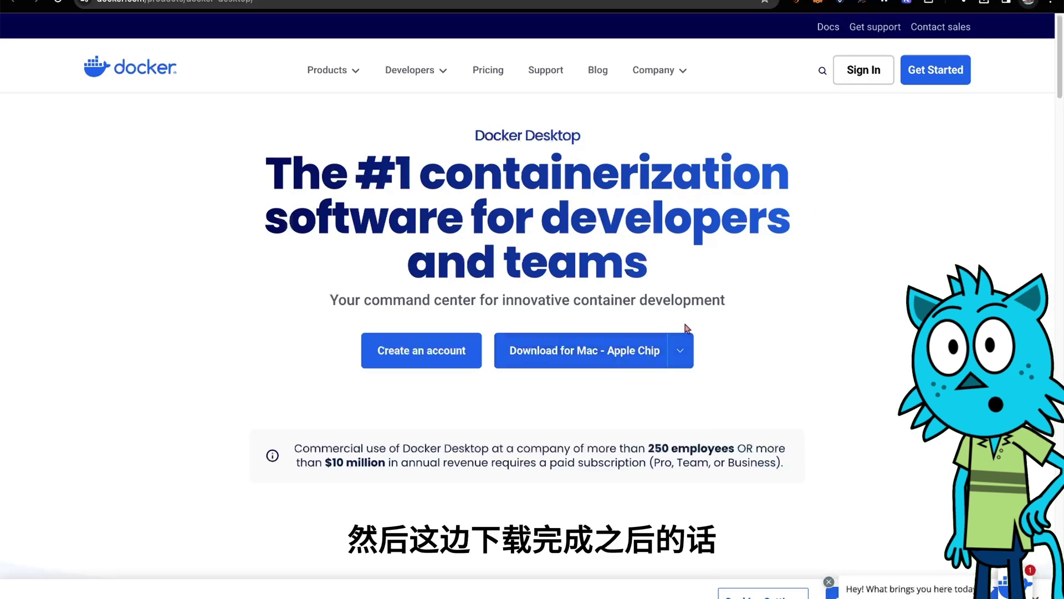
- Check the browser's recent downloads for the Docker.dmg installer
{"action": "left_click", "coordinate": [983, 2]}
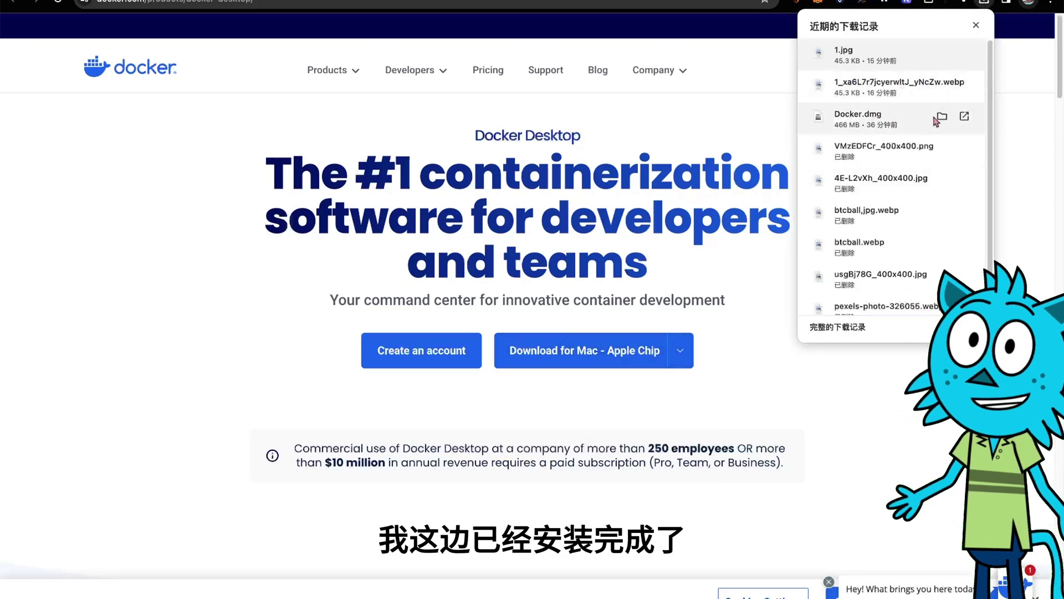
{"action": "left_click", "coordinate": [754, 356]}
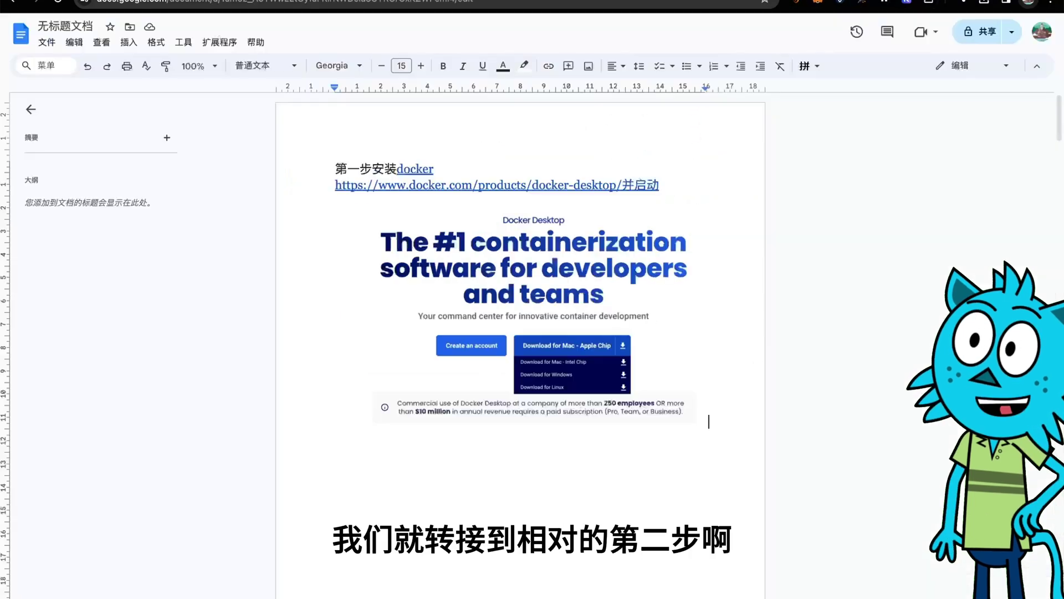
{"action": "scroll", "coordinate": [575, 367], "scroll_direction": "down", "scroll_amount": 10}
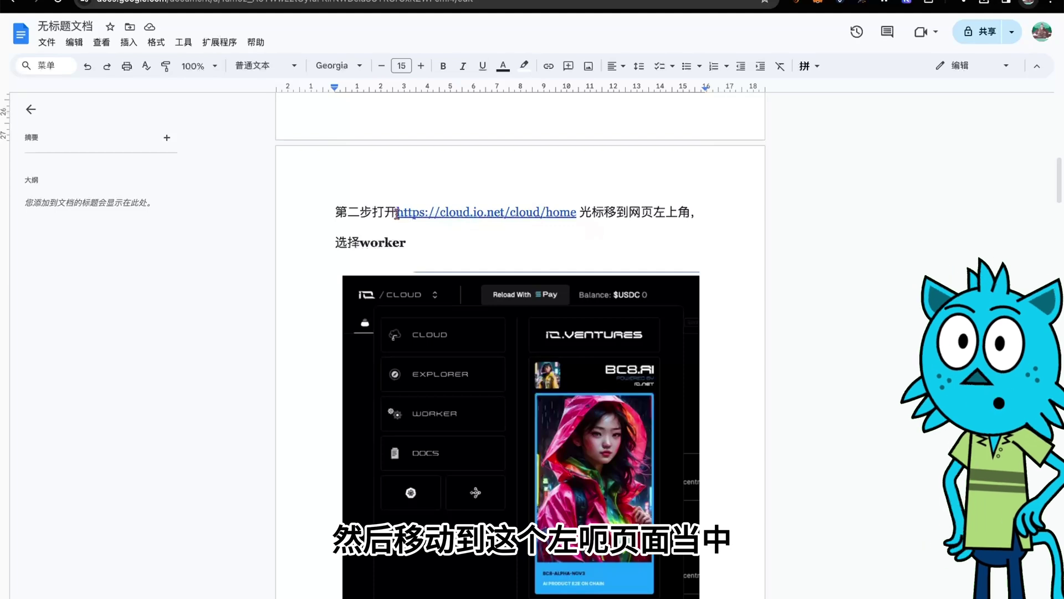
{"action": "left_click_drag", "start_coordinate": [397, 213], "coordinate": [577, 212]}
{"action": "key", "text": "super+c"}
{"action": "right_click", "coordinate": [569, 209]}
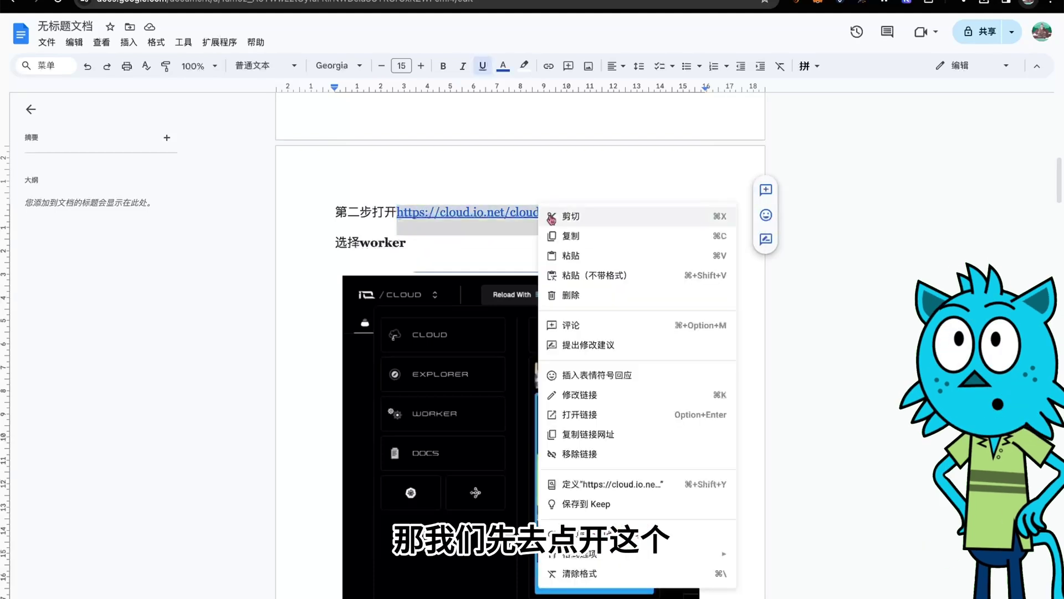
{"action": "left_click", "coordinate": [571, 233]}
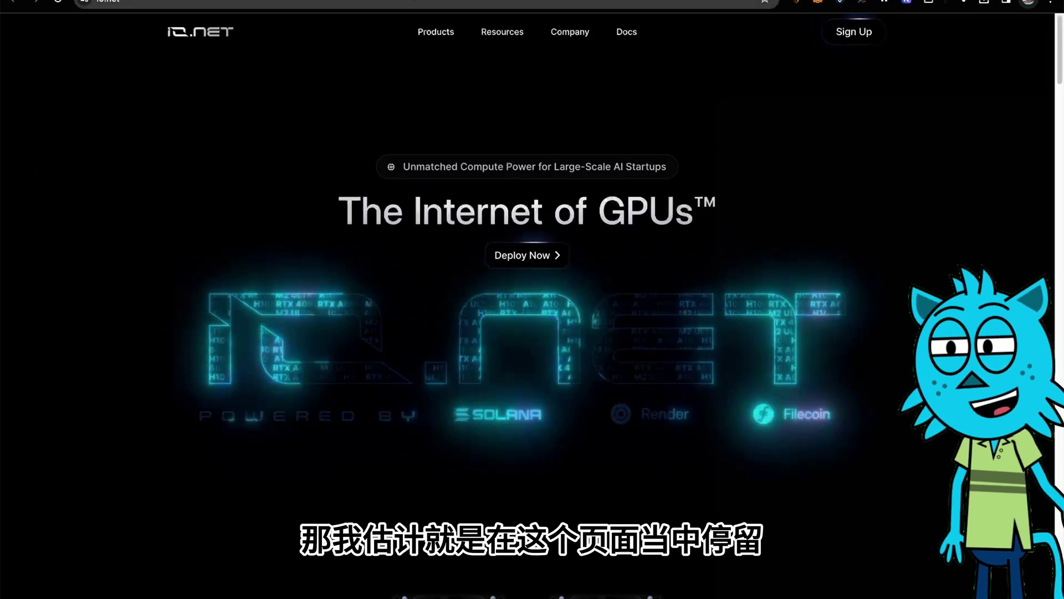
{"action": "right_click", "coordinate": [395, 2]}
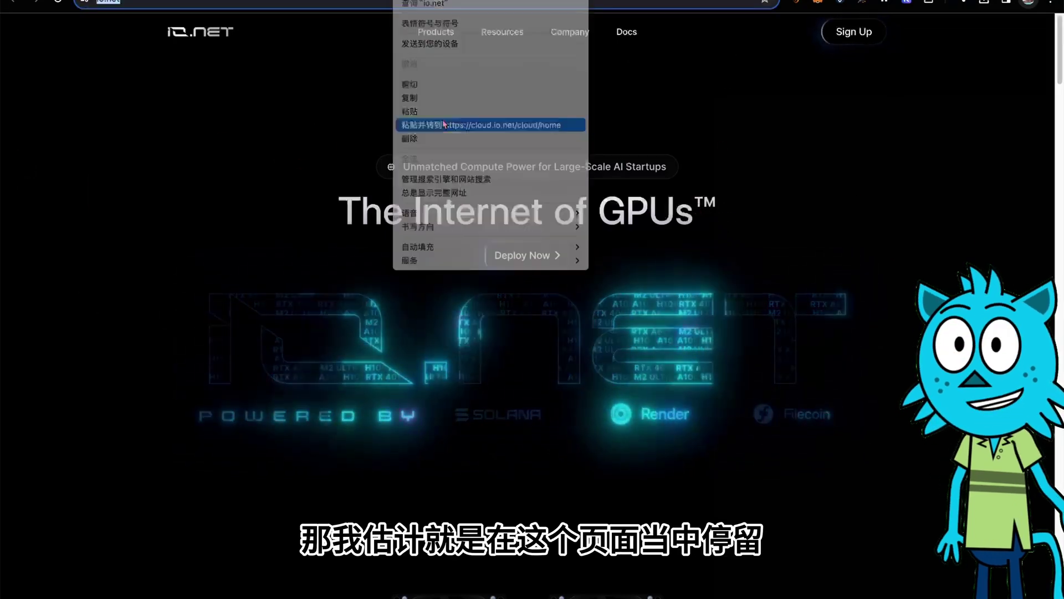
{"action": "left_click", "coordinate": [444, 124]}
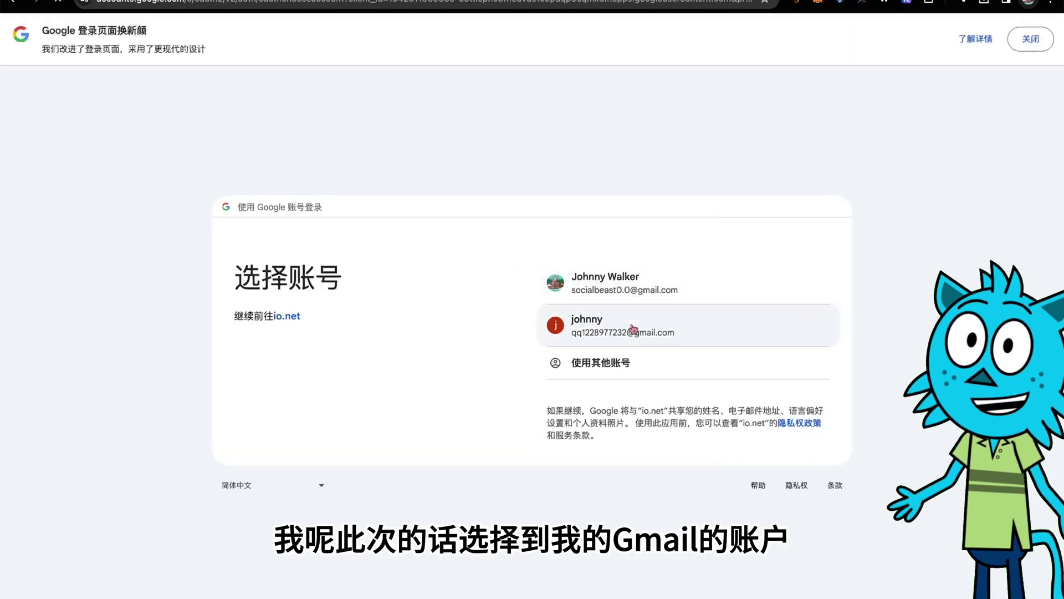
- Sign in to io.net with the second listed Google account and approve sharing its profile
{"action": "left_click", "coordinate": [634, 329]}
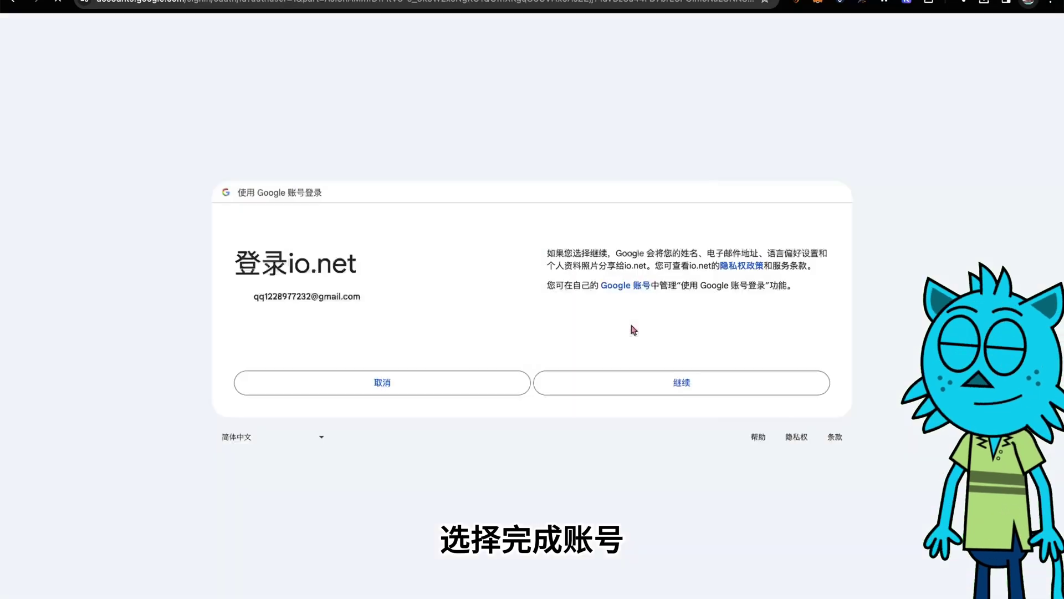
{"action": "left_click", "coordinate": [643, 414]}
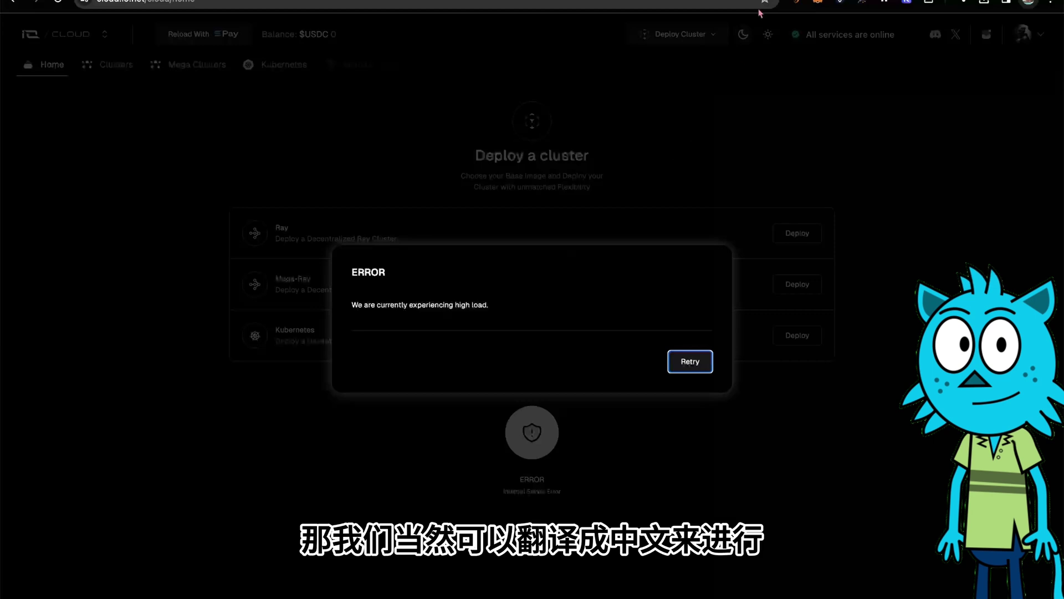
- Translate the io.net cloud home page, setting the target language to Simplified Chinese (中文（简体）)
{"action": "right_click", "coordinate": [754, 98]}
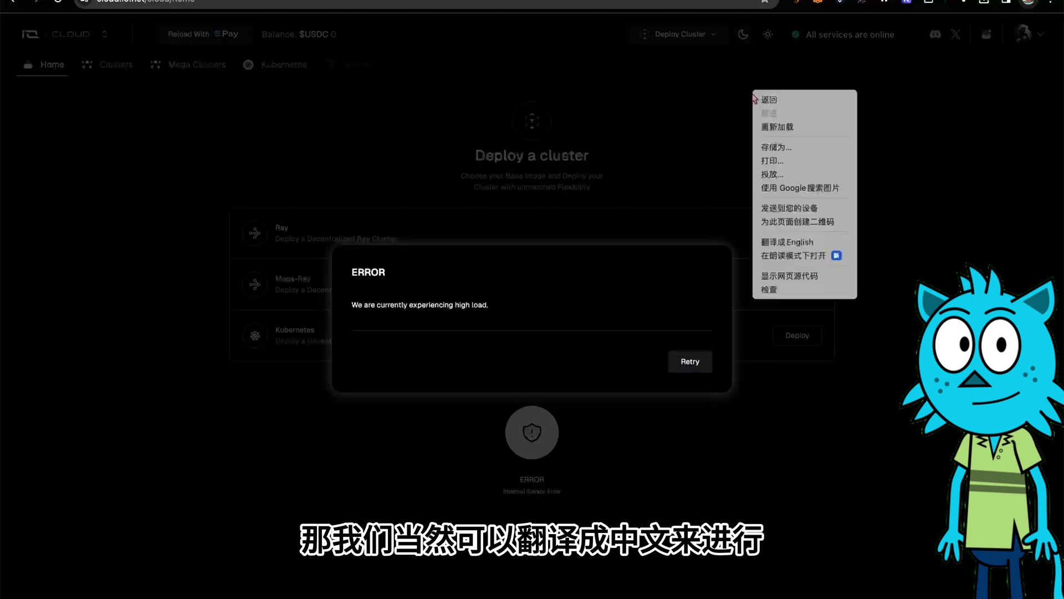
{"action": "left_click", "coordinate": [798, 248]}
{"action": "right_click", "coordinate": [735, 128]}
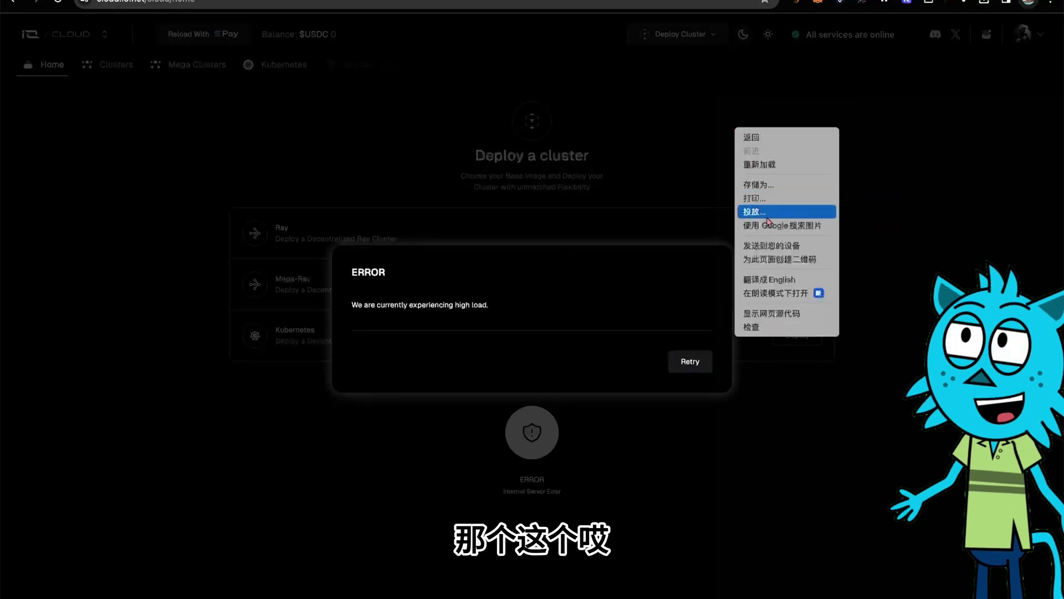
{"action": "left_click", "coordinate": [788, 280]}
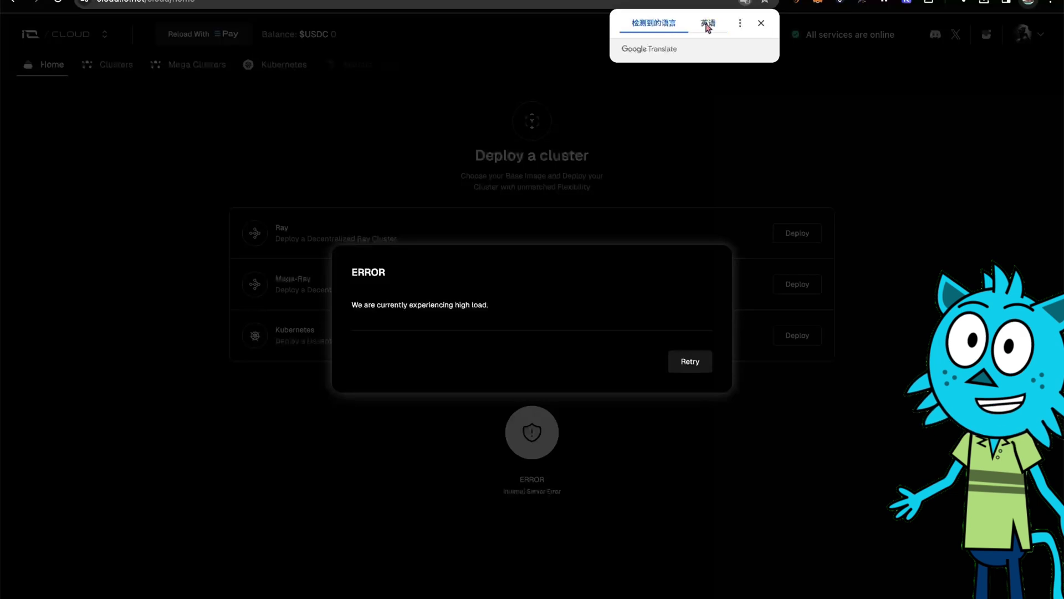
{"action": "left_click", "coordinate": [739, 23]}
{"action": "left_click", "coordinate": [686, 47]}
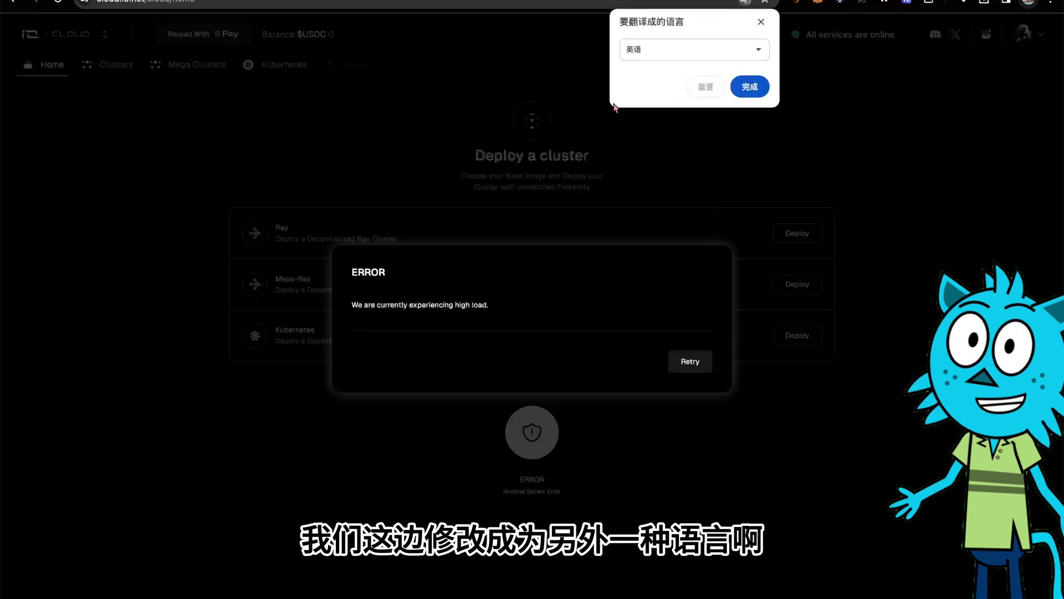
{"action": "left_click", "coordinate": [686, 55]}
{"action": "scroll", "coordinate": [798, 344], "scroll_direction": "down", "scroll_amount": 5}
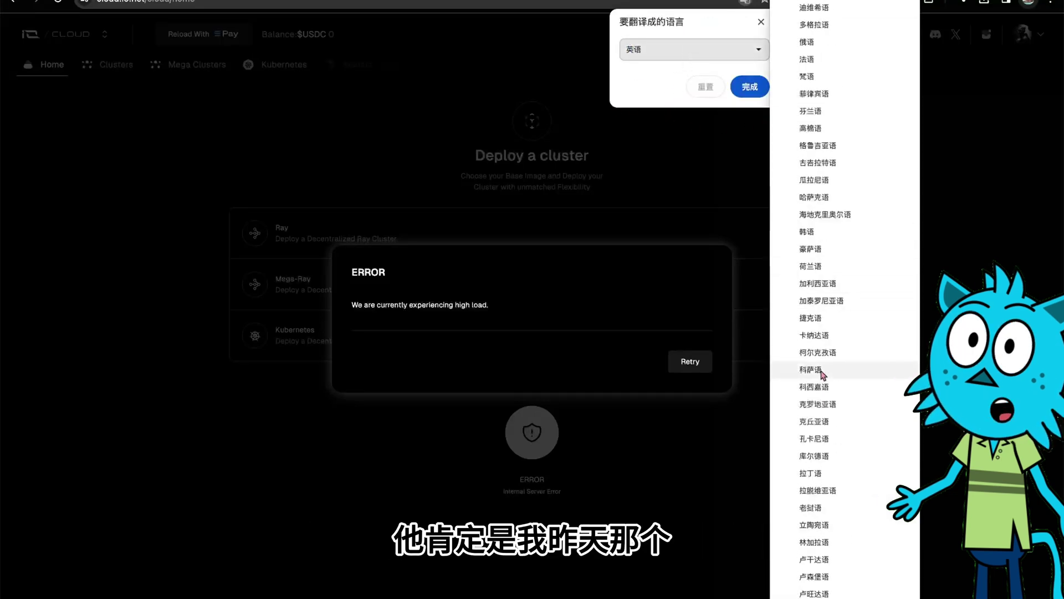
{"action": "scroll", "coordinate": [829, 405], "scroll_direction": "down", "scroll_amount": 15}
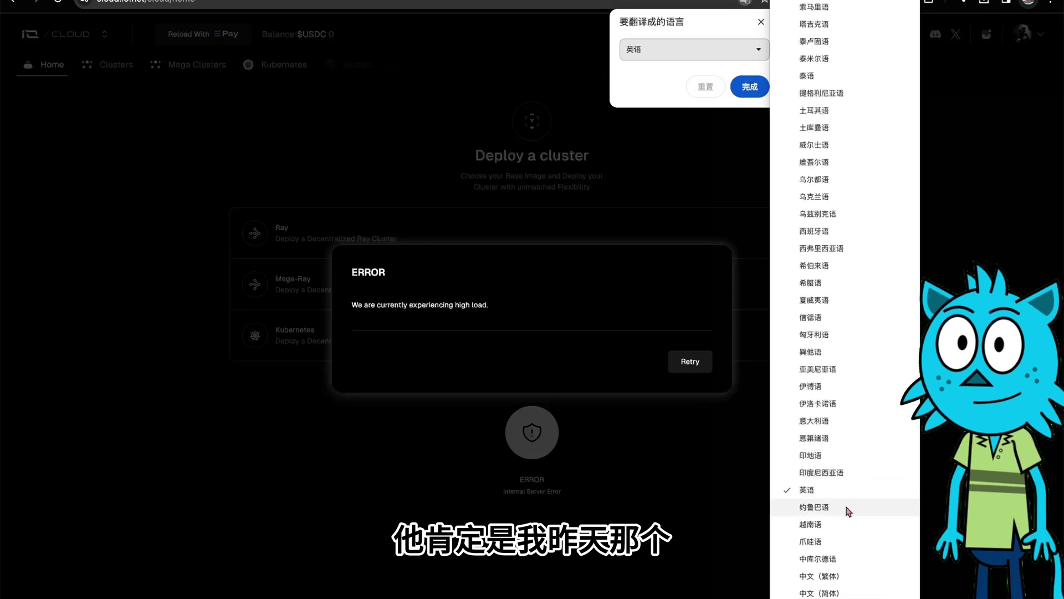
{"action": "left_click", "coordinate": [822, 592]}
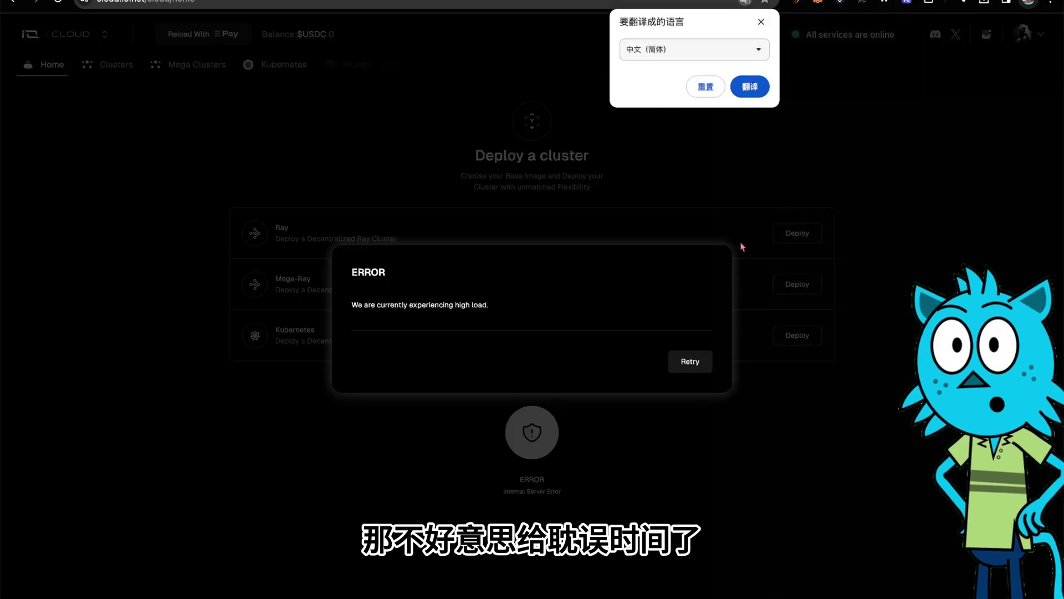
{"action": "left_click", "coordinate": [750, 87]}
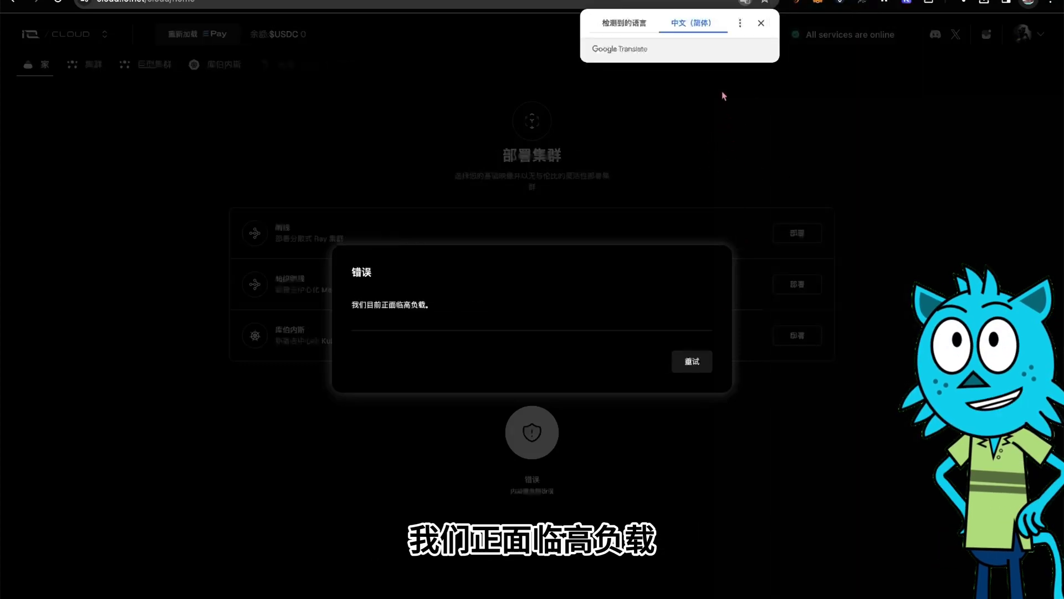
- Retry loading the io.net cloud home page from the high-load error dialog
{"action": "left_click", "coordinate": [699, 364]}
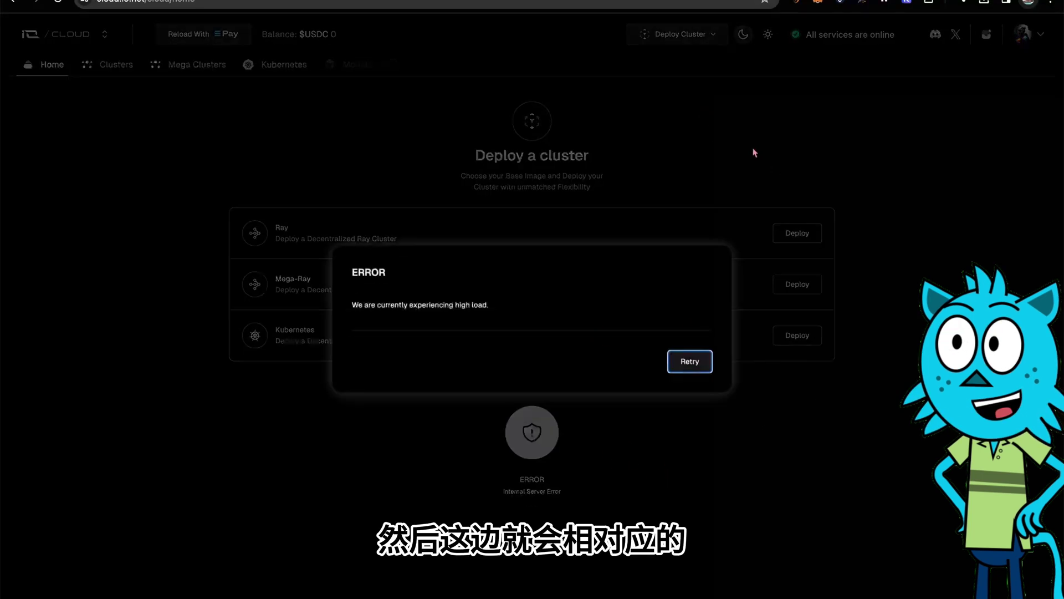
{"action": "left_click", "coordinate": [699, 362]}
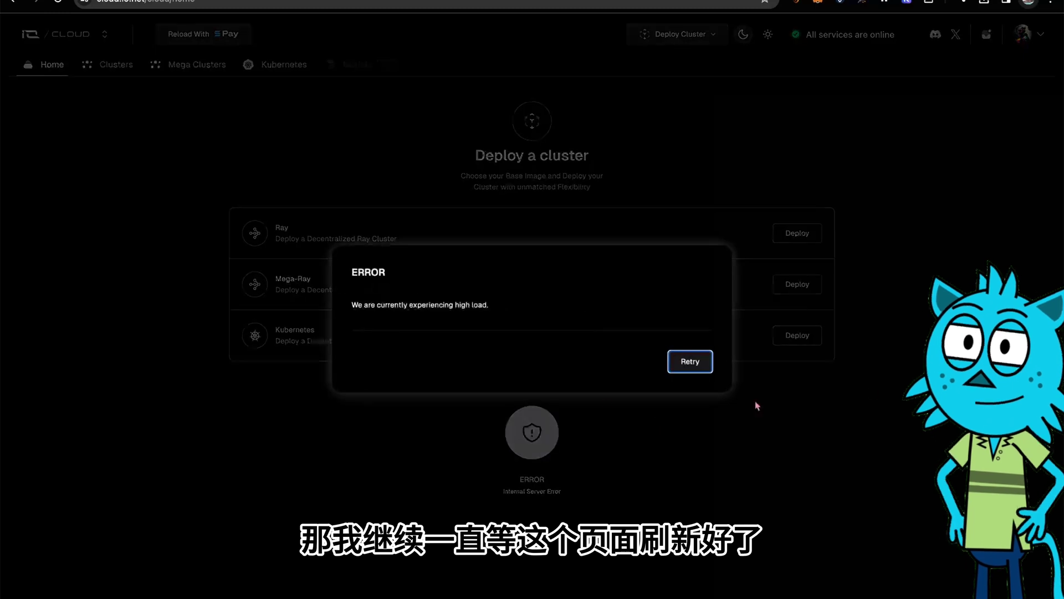
{"action": "left_click", "coordinate": [692, 361]}
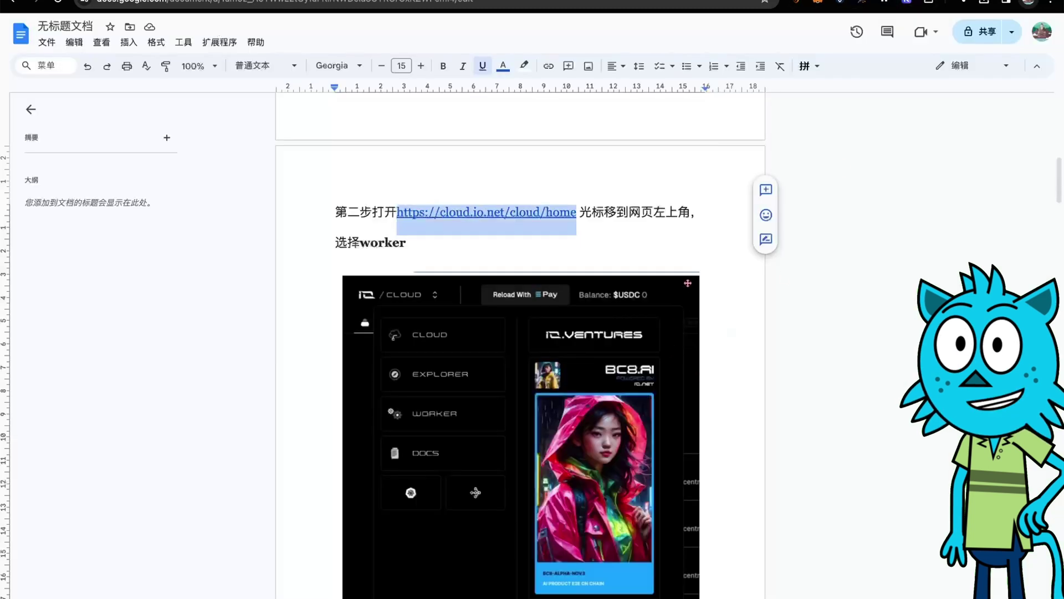
- Follow the guide document to open io.net's Worker section and start connecting a new worker
{"action": "left_click", "coordinate": [706, 216]}
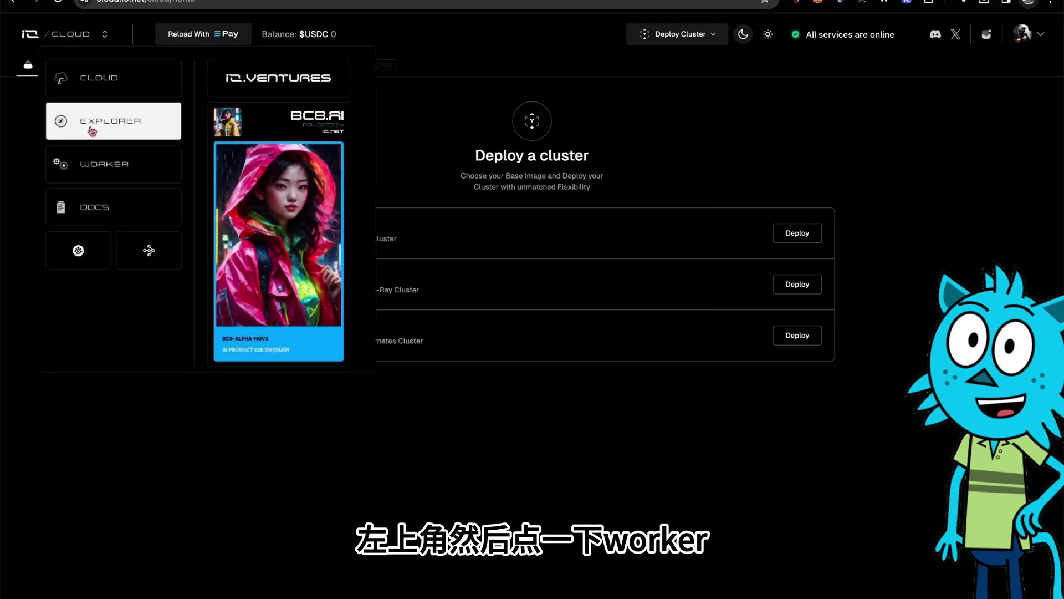
{"action": "left_click", "coordinate": [90, 161]}
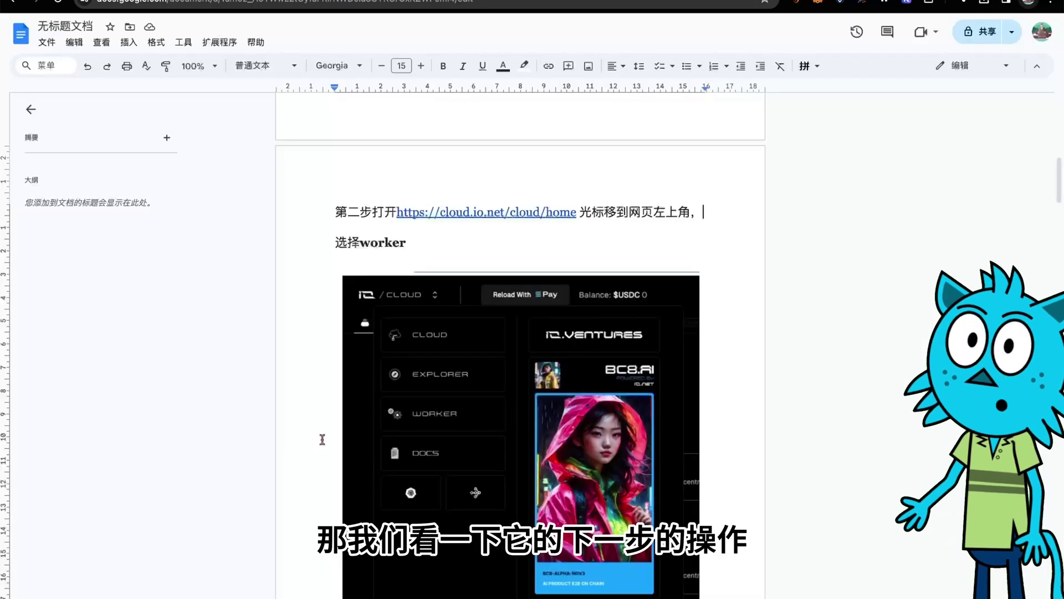
{"action": "scroll", "coordinate": [523, 385], "scroll_direction": "down", "scroll_amount": 8}
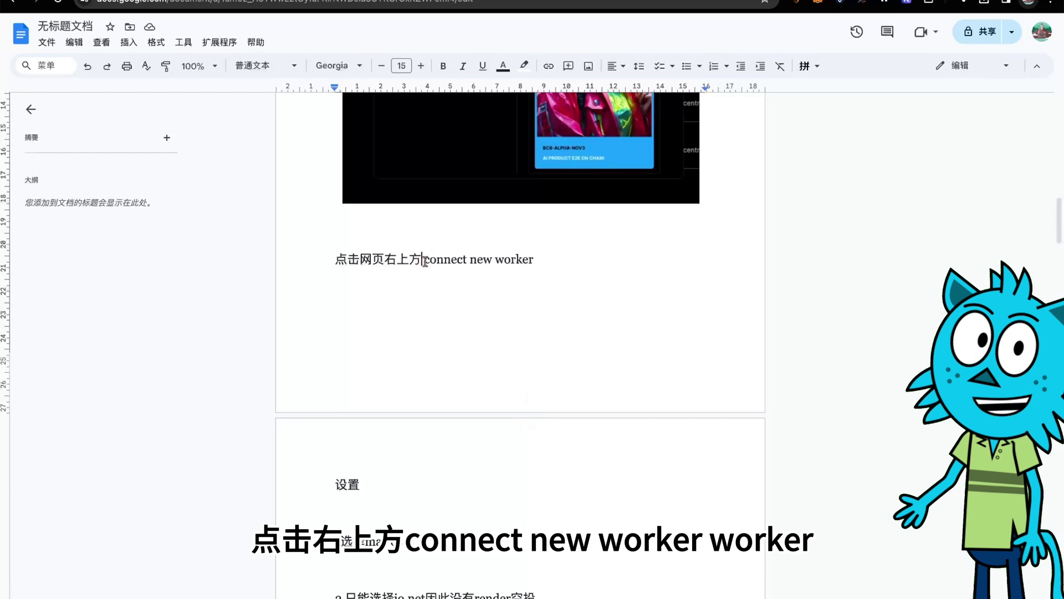
{"action": "left_click_drag", "start_coordinate": [424, 261], "coordinate": [668, 270]}
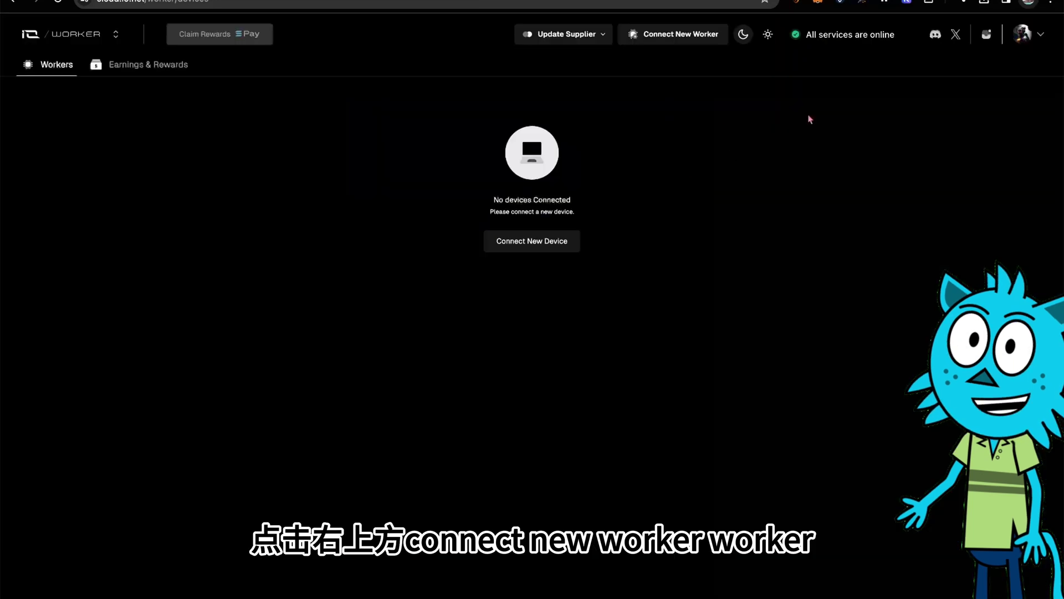
{"action": "left_click", "coordinate": [679, 43]}
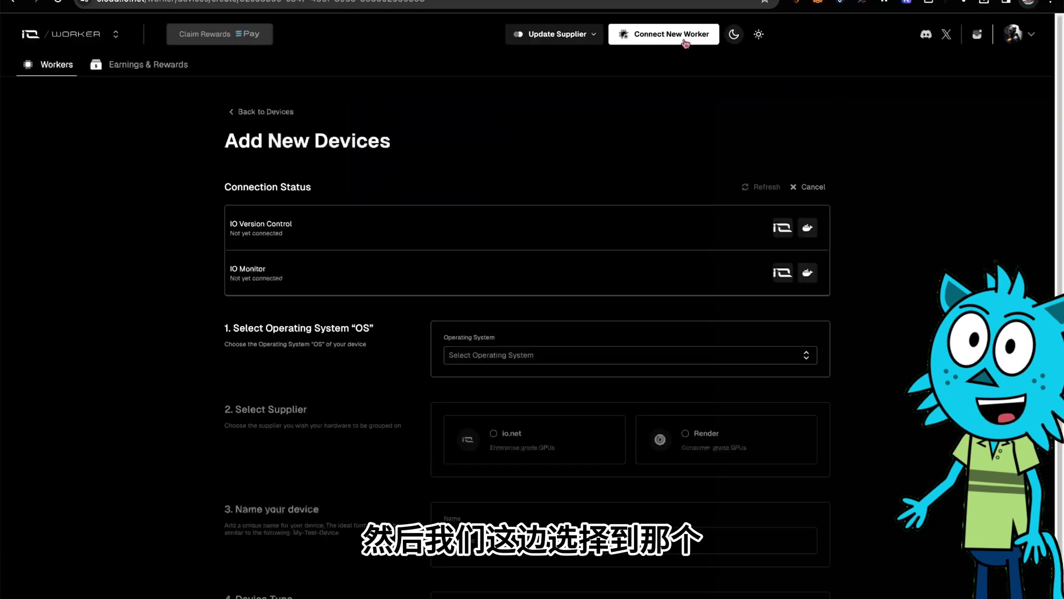
- Translate the Add New Devices page into Simplified Chinese and dismiss the translation popup
{"action": "right_click", "coordinate": [708, 102]}
{"action": "left_click", "coordinate": [751, 253]}
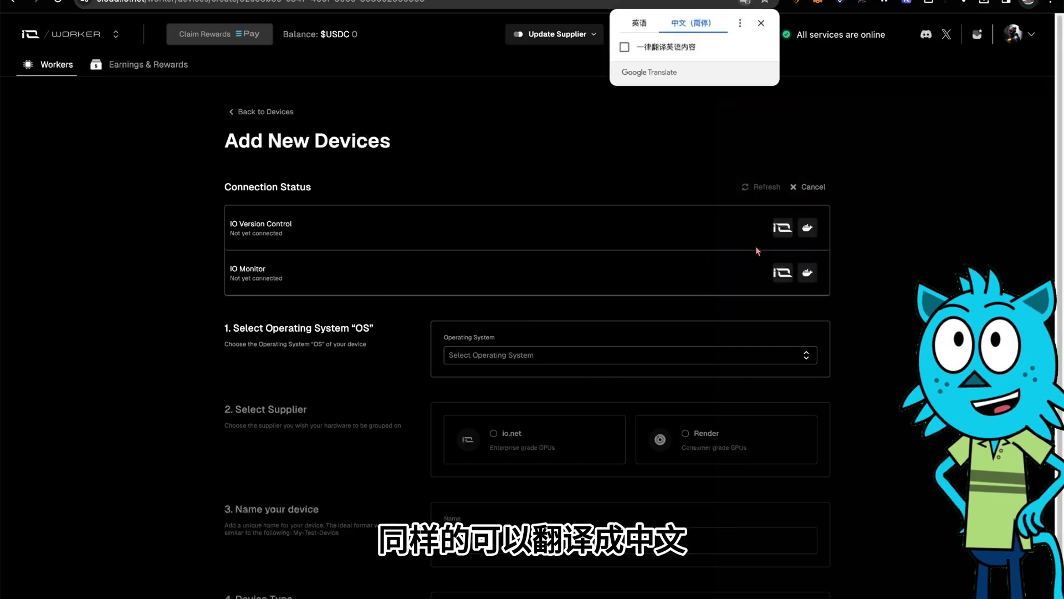
{"action": "left_click", "coordinate": [757, 21]}
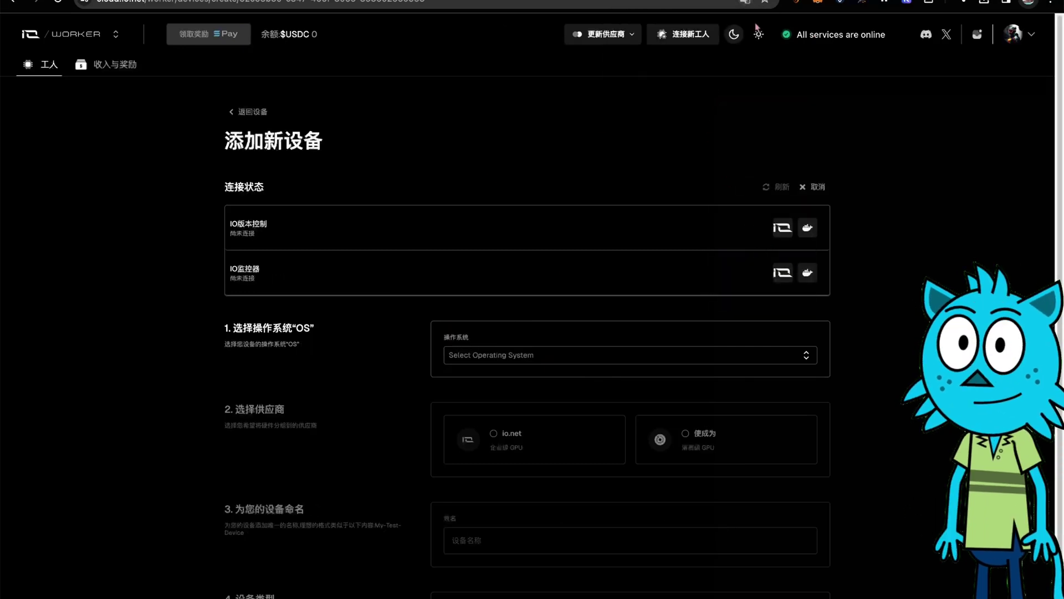
- Fill in the new device form with operating system Mac OS, supplier io.net, a device name and the CPU worker type
{"action": "left_click", "coordinate": [515, 357]}
{"action": "left_click", "coordinate": [499, 382]}
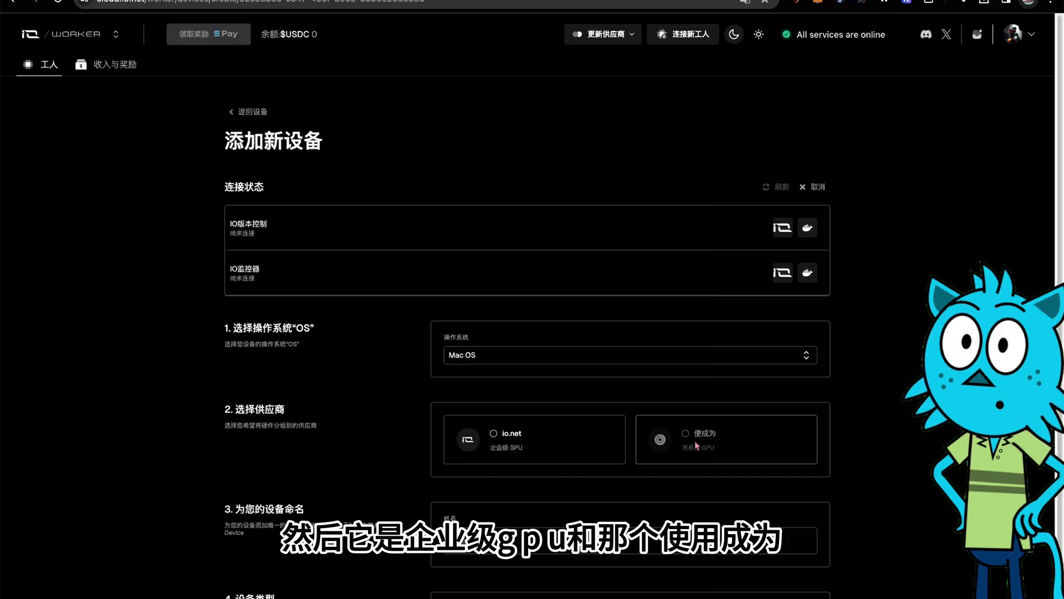
{"action": "left_click", "coordinate": [603, 453]}
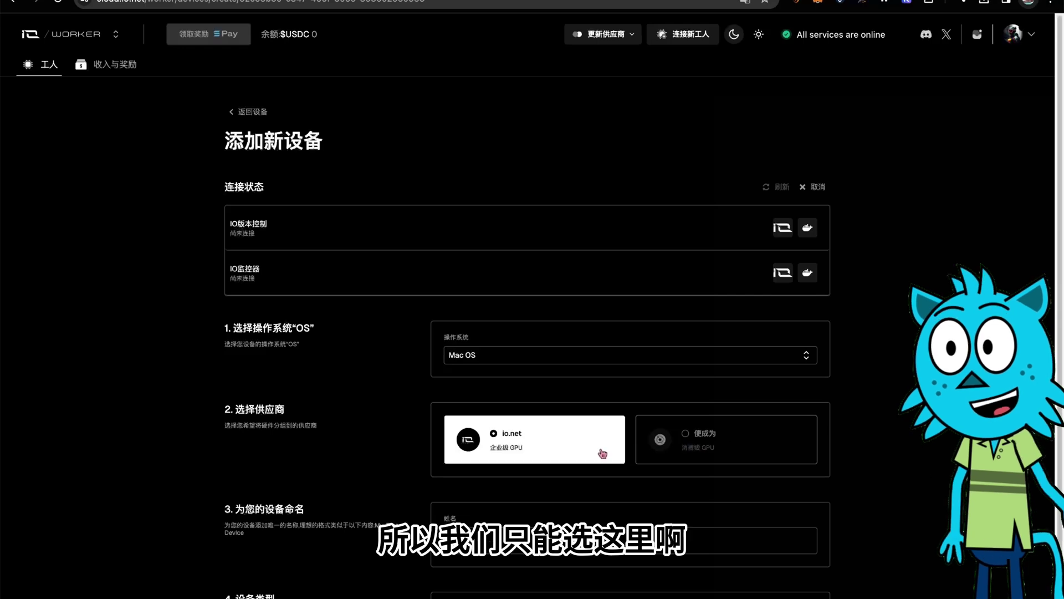
{"action": "scroll", "coordinate": [636, 450], "scroll_direction": "down", "scroll_amount": 2}
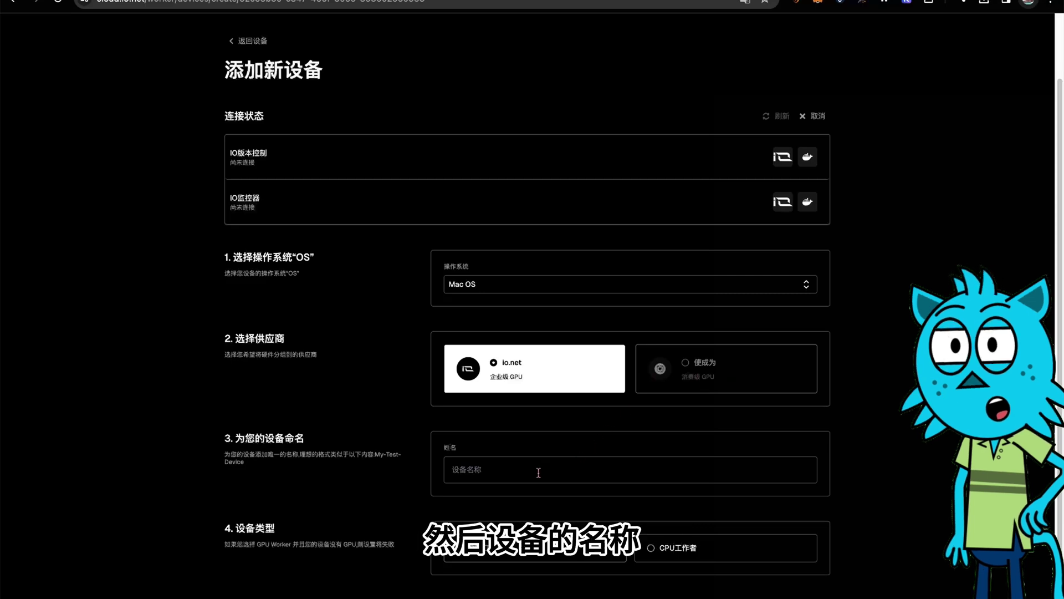
{"action": "left_click", "coordinate": [531, 500]}
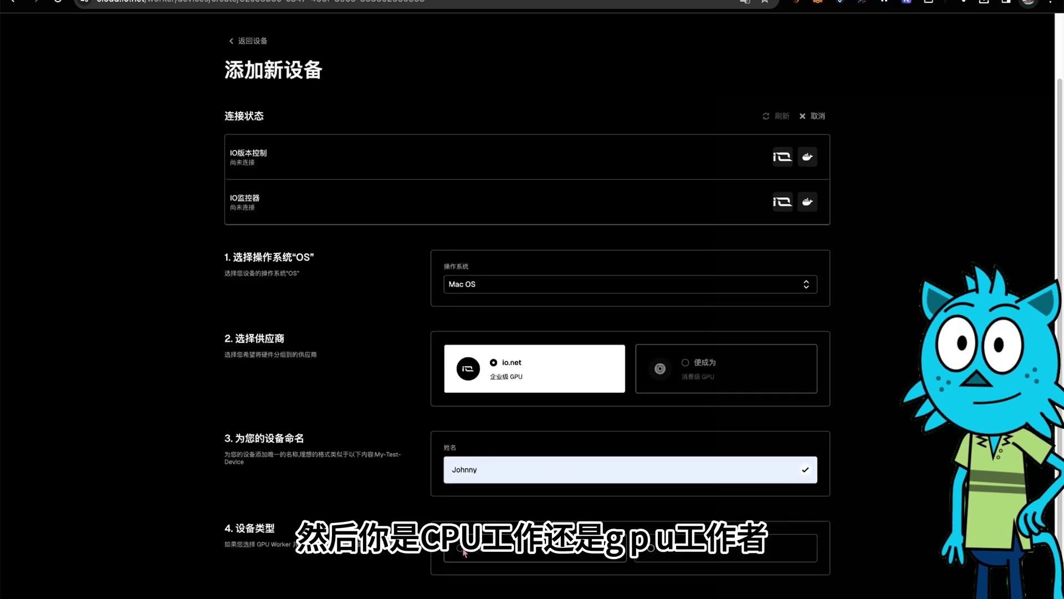
{"action": "left_click", "coordinate": [654, 547]}
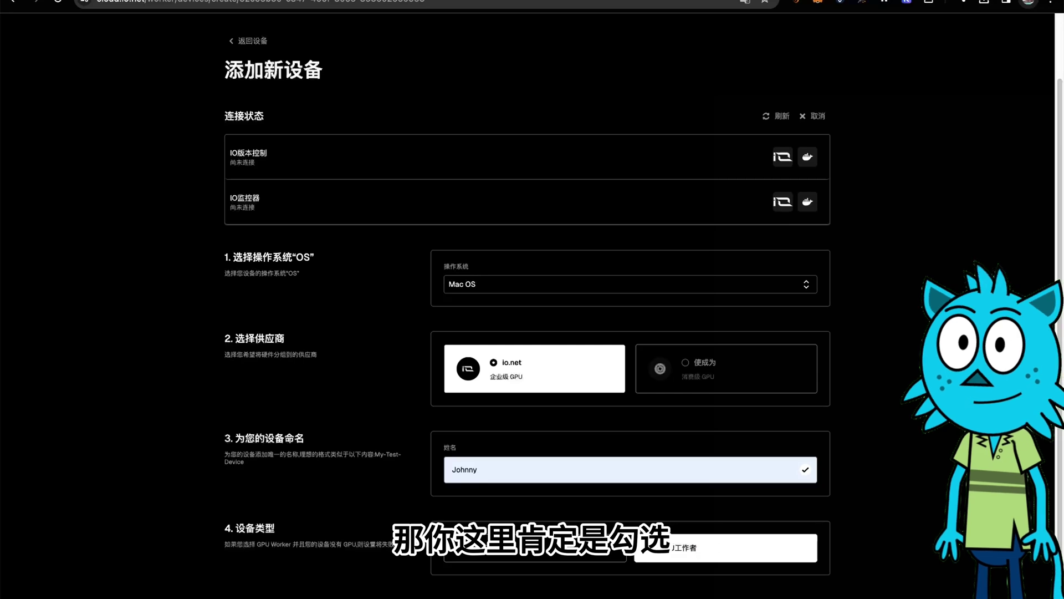
- Retry loading the Add New Devices page from the error dialog and set the operating system to Mac OS
{"action": "scroll", "coordinate": [513, 382], "scroll_direction": "down", "scroll_amount": 3}
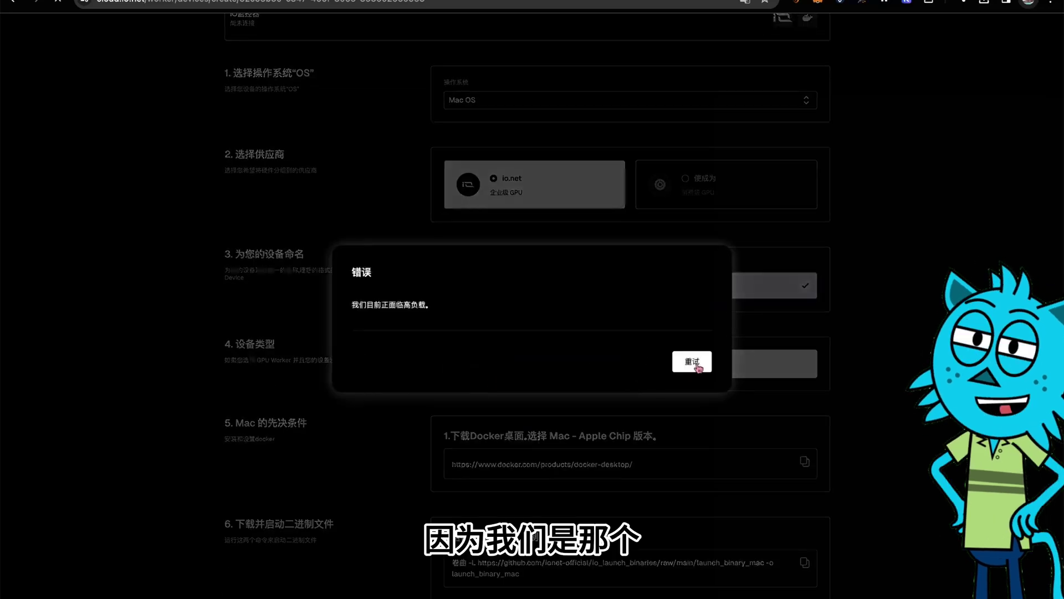
{"action": "left_click", "coordinate": [693, 362]}
{"action": "scroll", "coordinate": [638, 350], "scroll_direction": "down", "scroll_amount": 1}
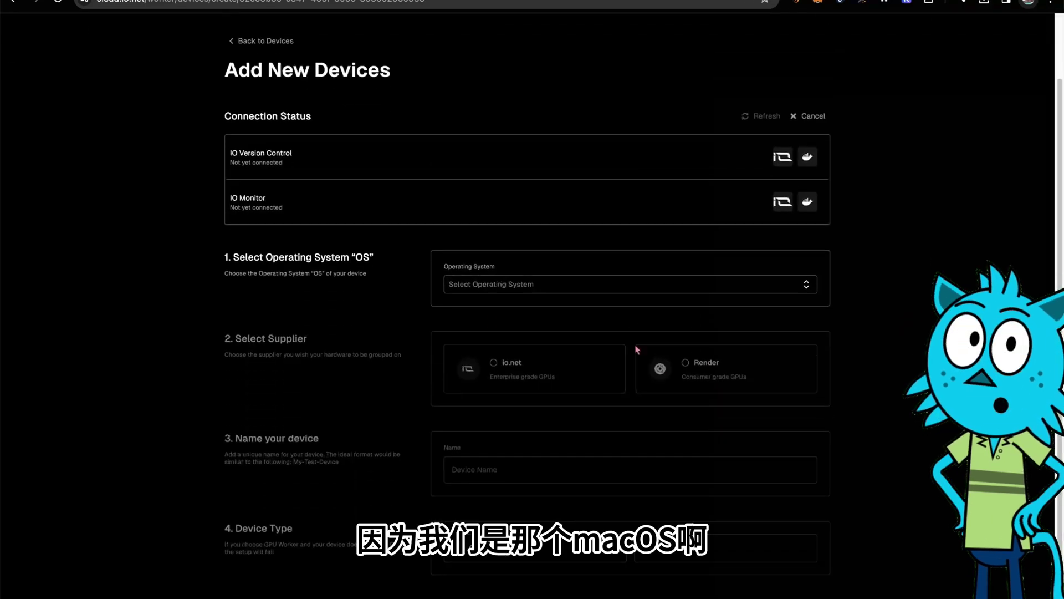
{"action": "left_click", "coordinate": [614, 291]}
{"action": "left_click", "coordinate": [515, 314]}
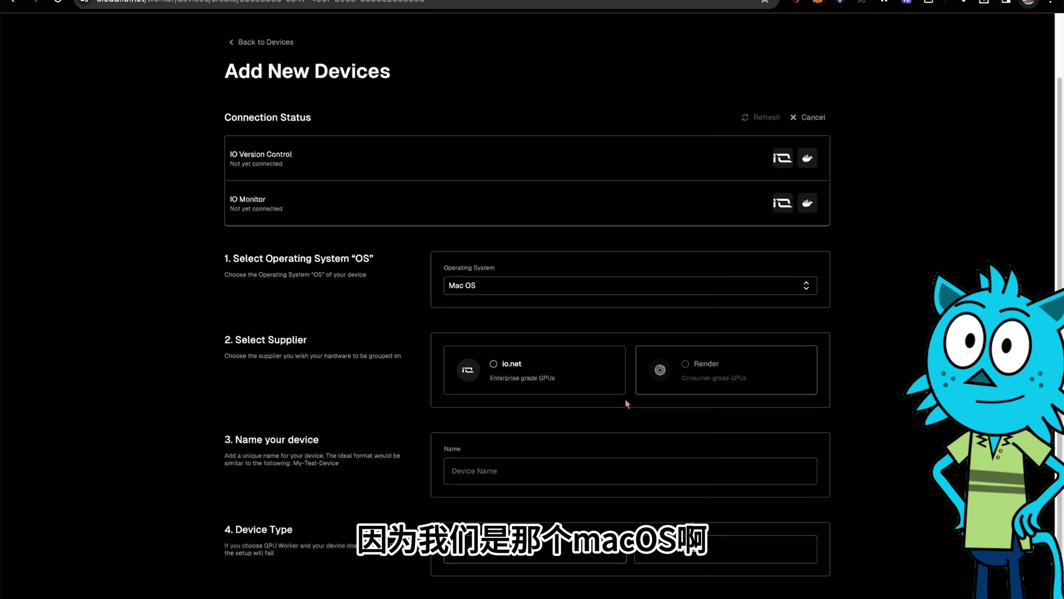
- Choose io.net as the supplier, enter the saved device name and select the CPU Worker device type
{"action": "left_click", "coordinate": [561, 390]}
{"action": "left_click", "coordinate": [534, 470]}
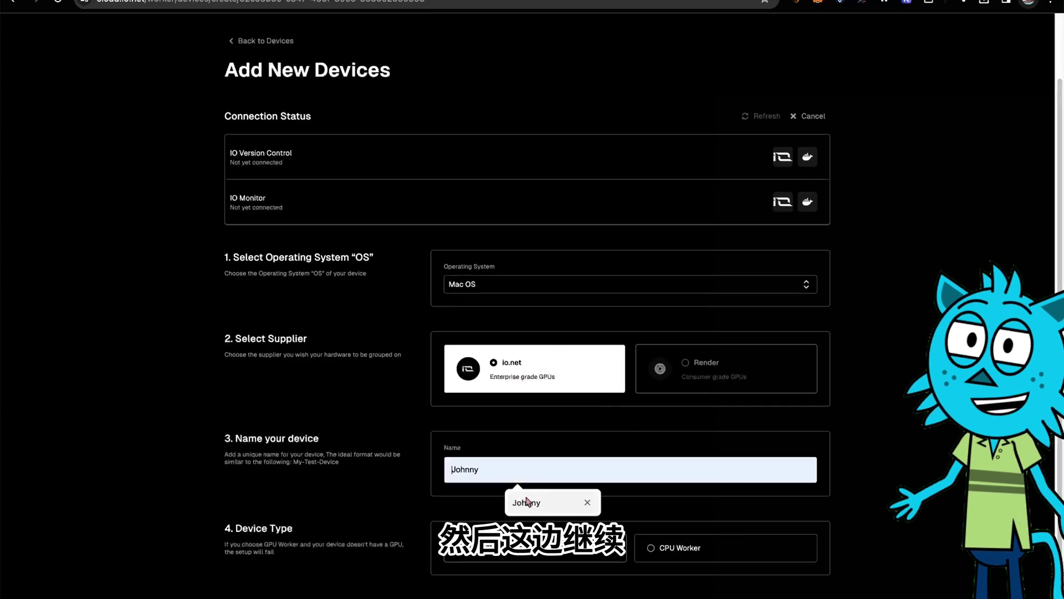
{"action": "left_click", "coordinate": [517, 499]}
{"action": "left_click", "coordinate": [698, 547]}
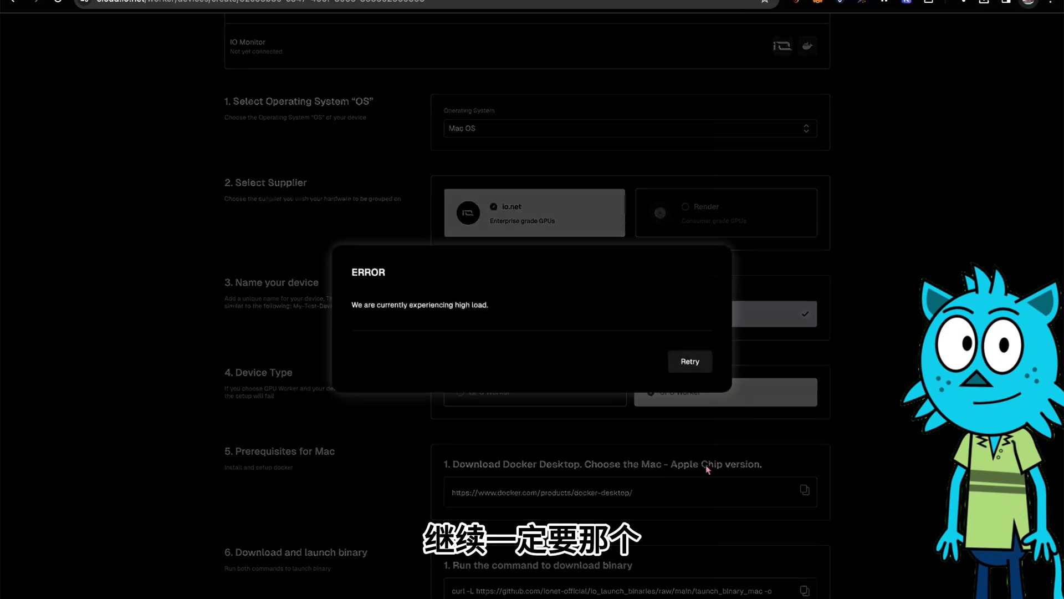
- Retry from the error dialog and refill the device form with Mac OS, io.net, the saved device name and CPU Worker
{"action": "left_click", "coordinate": [690, 361]}
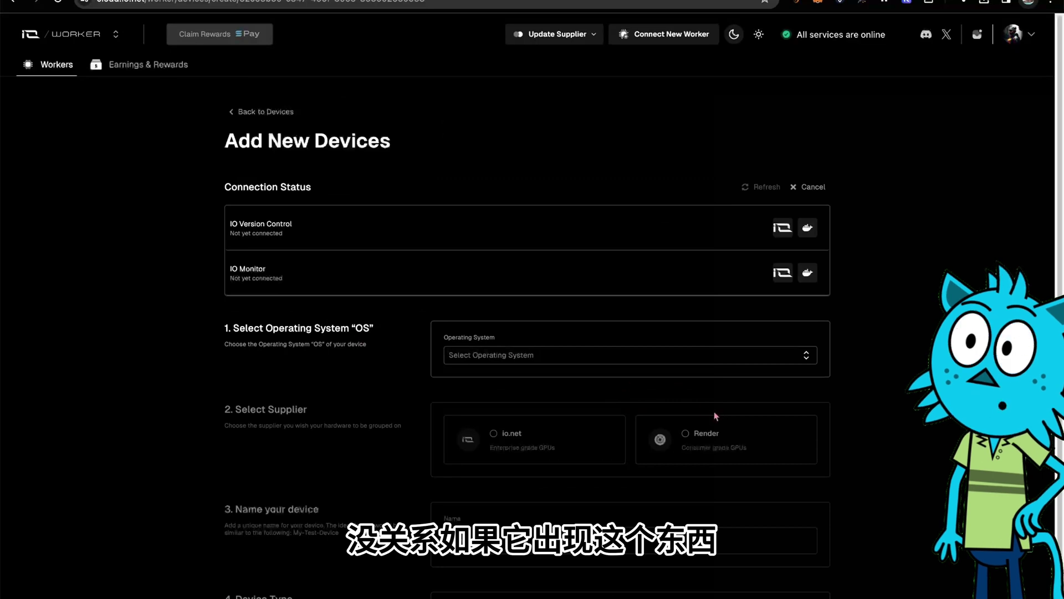
{"action": "scroll", "coordinate": [690, 383], "scroll_direction": "down", "scroll_amount": 2}
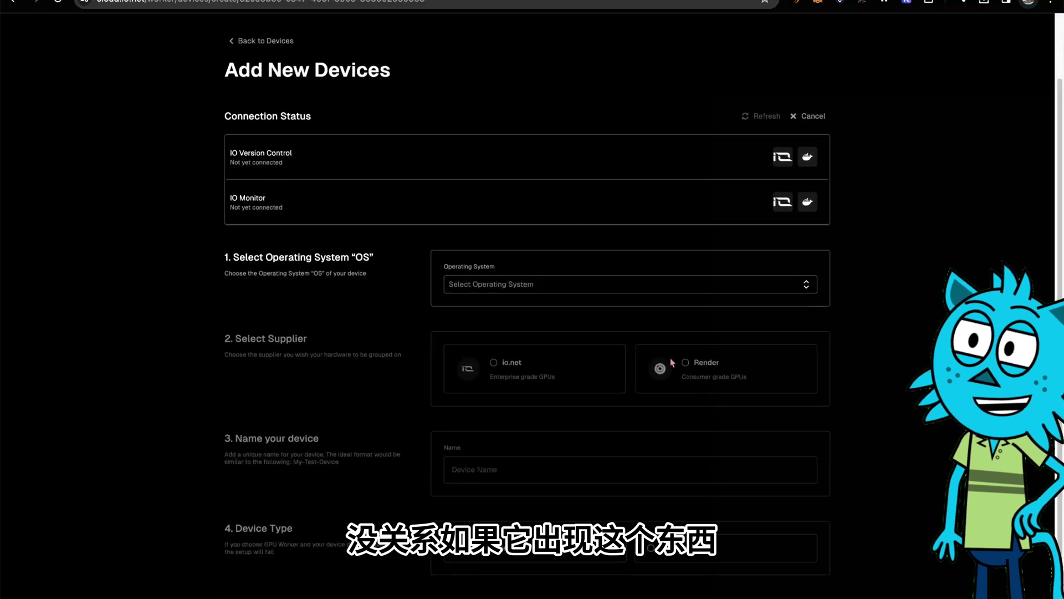
{"action": "left_click", "coordinate": [641, 287]}
{"action": "left_click", "coordinate": [594, 309]}
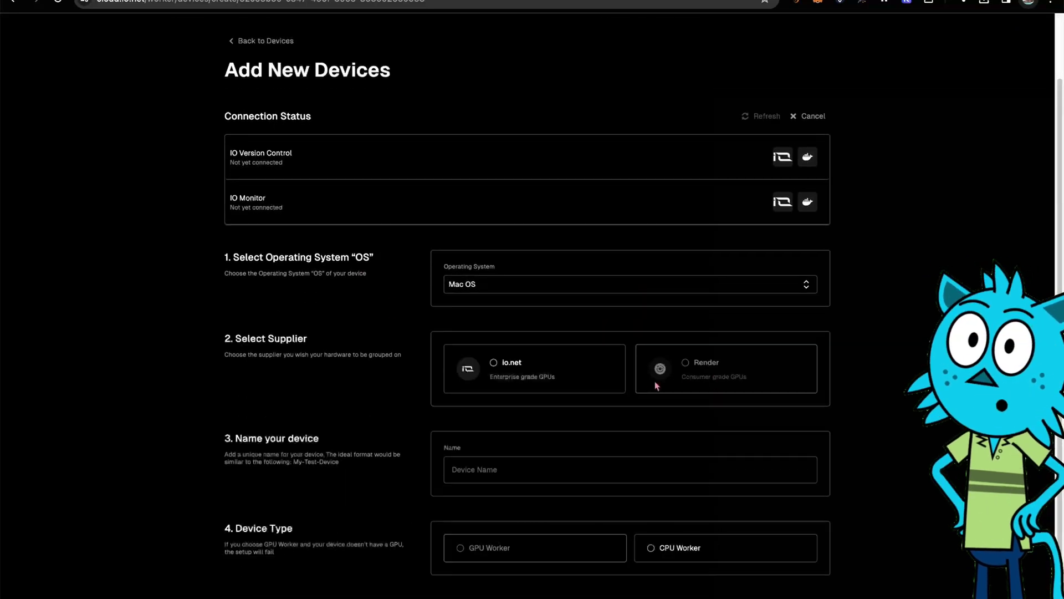
{"action": "left_click", "coordinate": [530, 369]}
{"action": "left_click", "coordinate": [617, 475]}
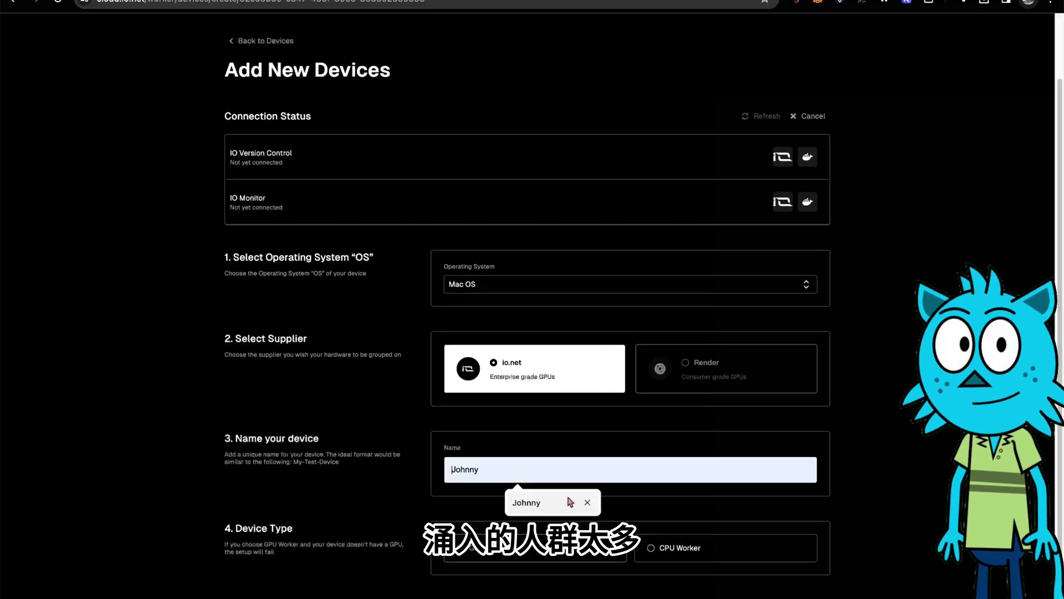
{"action": "left_click", "coordinate": [639, 535]}
{"action": "scroll", "coordinate": [644, 308], "scroll_direction": "down", "scroll_amount": 7}
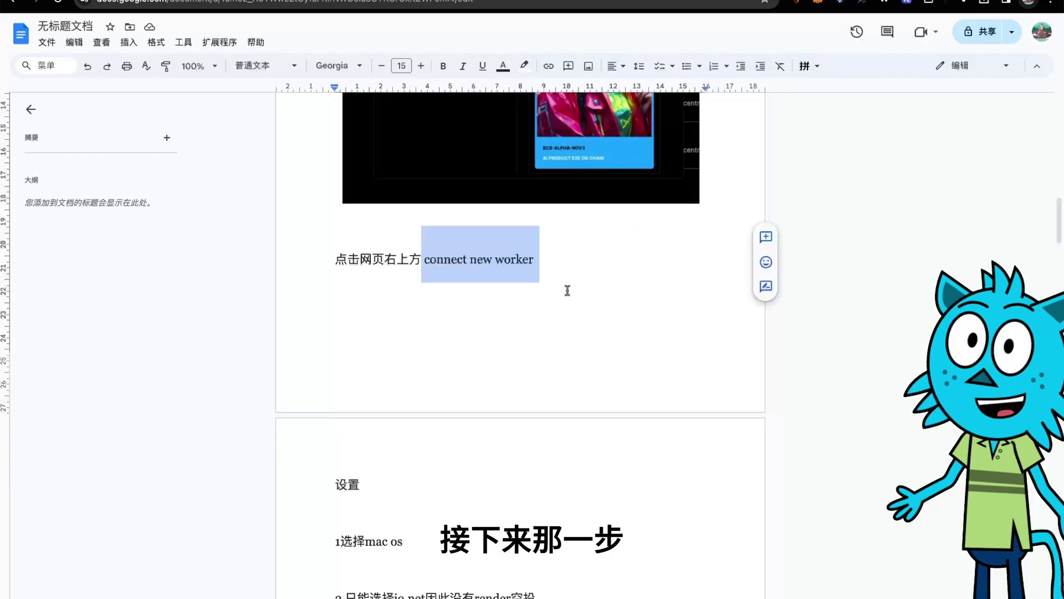
- Review the guide document's settings section on operating system, supplier, device name, CPU type and Docker
{"action": "scroll", "coordinate": [568, 290], "scroll_direction": "down", "scroll_amount": 2}
{"action": "left_click", "coordinate": [729, 476]}
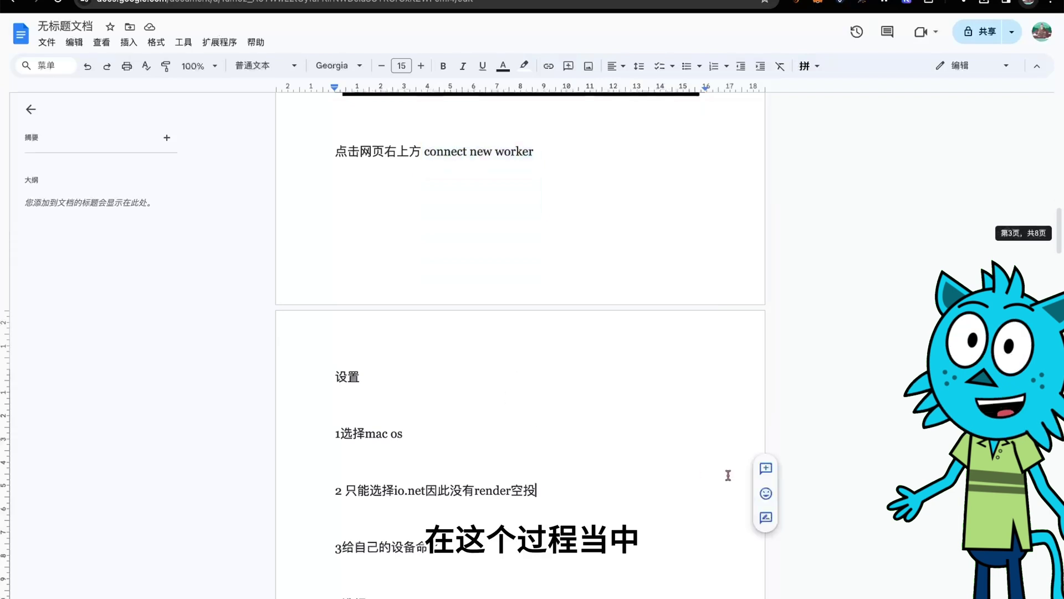
{"action": "scroll", "coordinate": [589, 404], "scroll_direction": "down", "scroll_amount": 3}
{"action": "scroll", "coordinate": [566, 382], "scroll_direction": "down", "scroll_amount": 4}
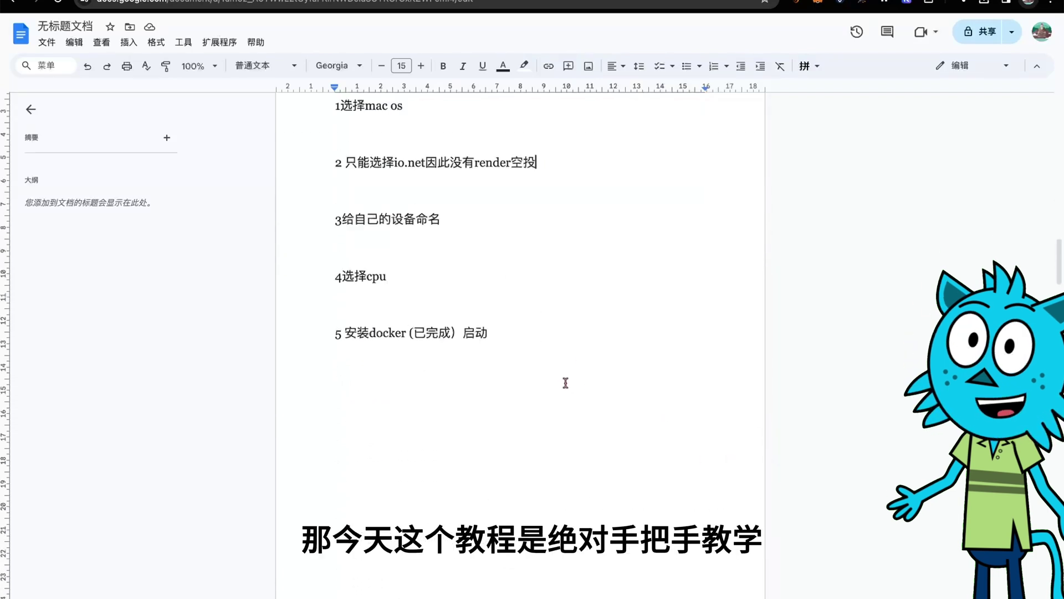
{"action": "scroll", "coordinate": [565, 382], "scroll_direction": "up", "scroll_amount": 2}
{"action": "scroll", "coordinate": [364, 235], "scroll_direction": "up", "scroll_amount": 5}
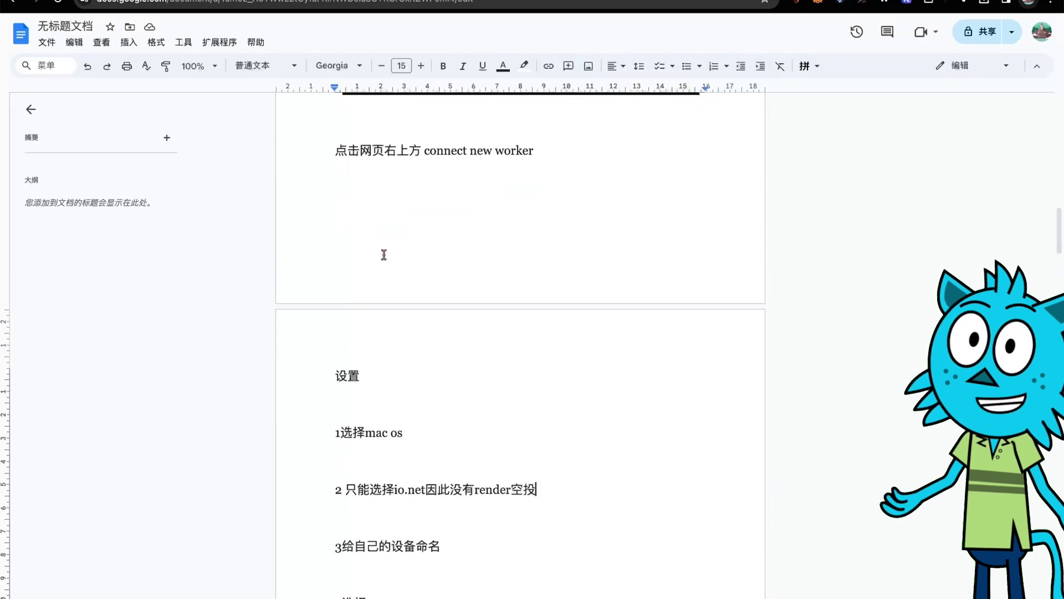
{"action": "scroll", "coordinate": [410, 221], "scroll_direction": "down", "scroll_amount": 2}
{"action": "scroll", "coordinate": [419, 298], "scroll_direction": "down", "scroll_amount": 2}
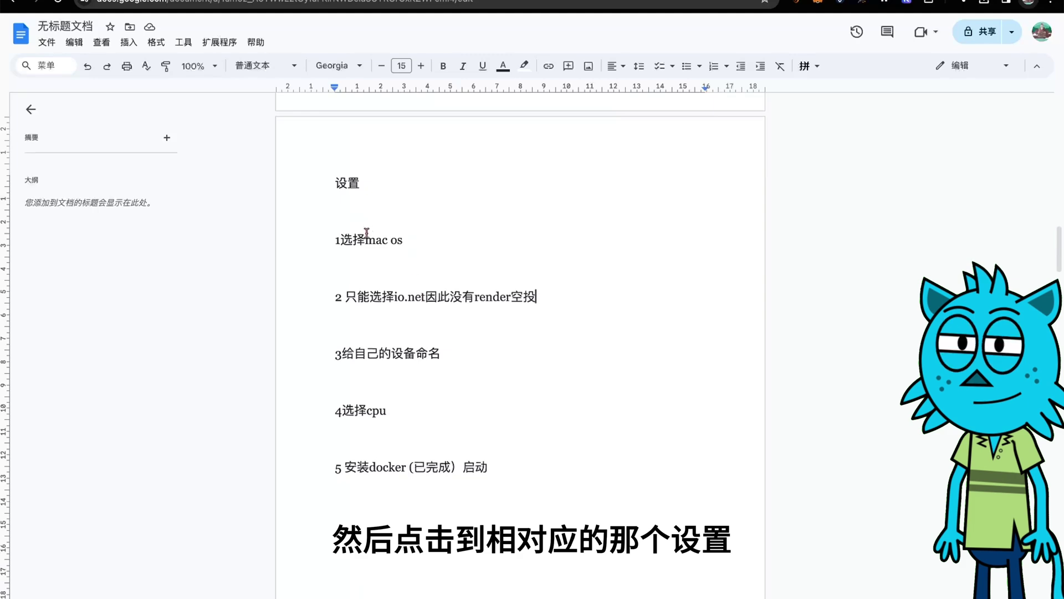
{"action": "scroll", "coordinate": [593, 209], "scroll_direction": "down", "scroll_amount": 4}
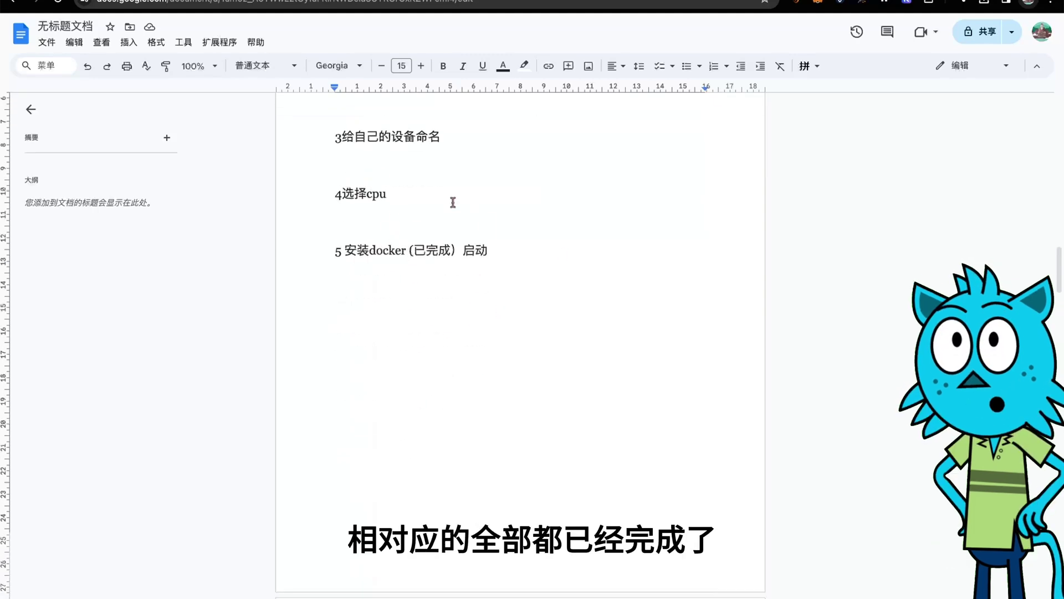
{"action": "scroll", "coordinate": [499, 327], "scroll_direction": "down", "scroll_amount": 10}
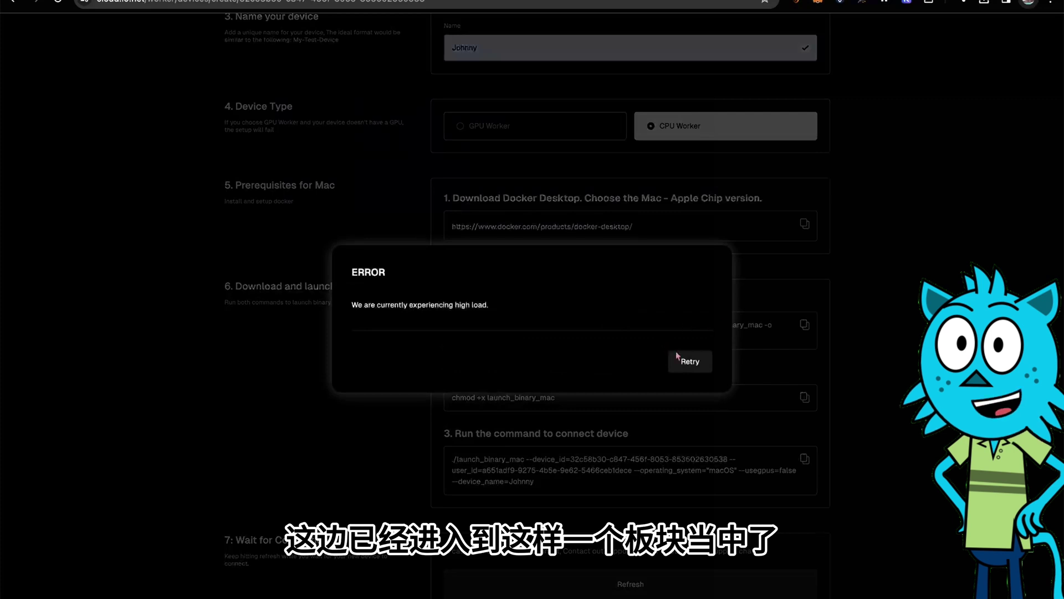
- Reload the Add New Devices page and set it up again for Mac OS, supplier io.net, the saved device name and CPU Worker
{"action": "left_click", "coordinate": [687, 362]}
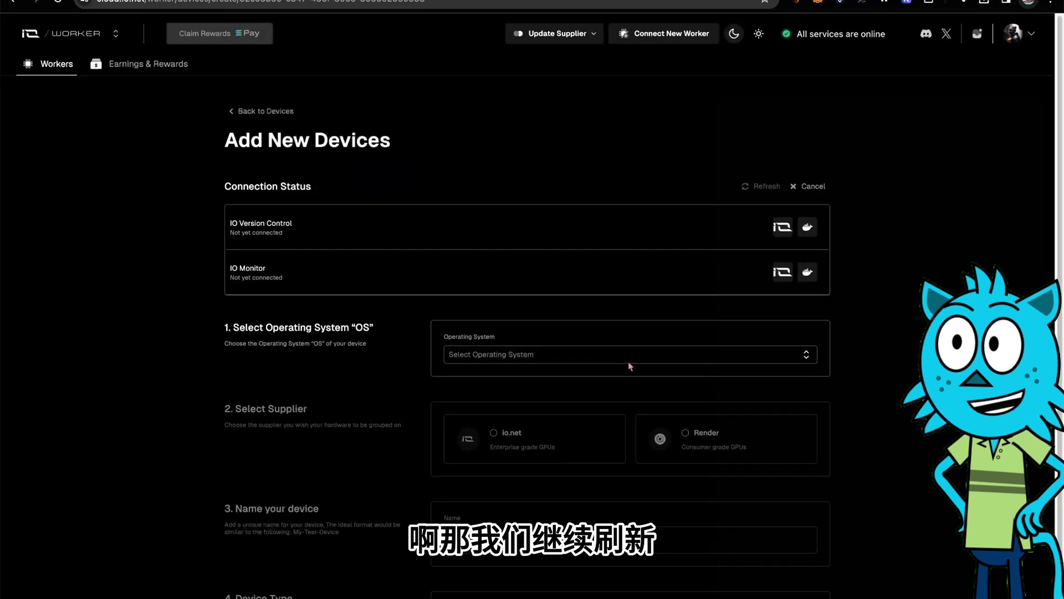
{"action": "scroll", "coordinate": [626, 371], "scroll_direction": "down", "scroll_amount": 1}
{"action": "left_click", "coordinate": [656, 345]}
{"action": "left_click", "coordinate": [593, 371]}
{"action": "scroll", "coordinate": [633, 404], "scroll_direction": "down", "scroll_amount": 2}
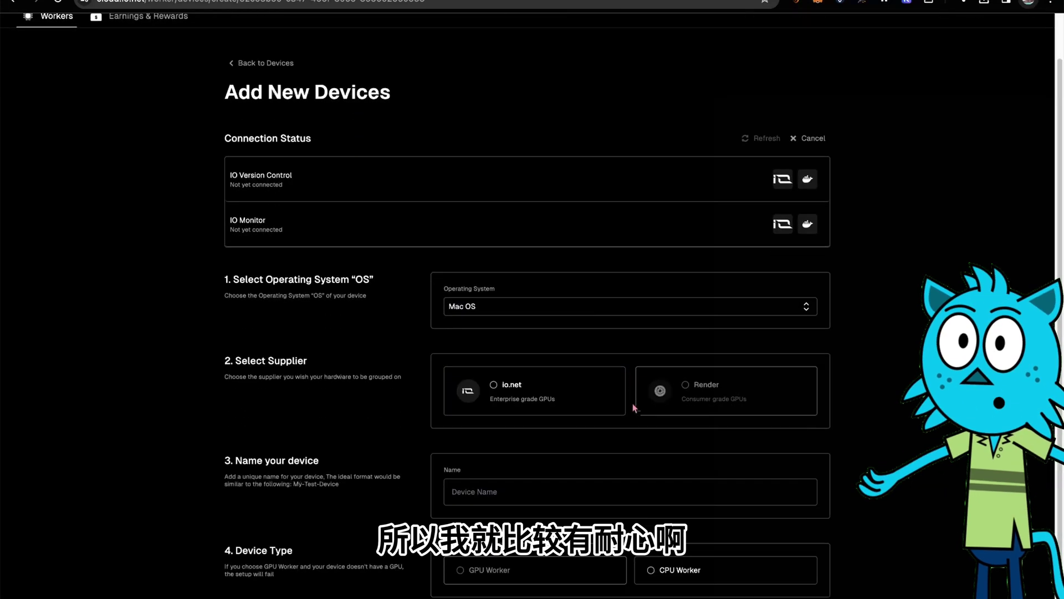
{"action": "left_click", "coordinate": [569, 379]}
{"action": "left_click", "coordinate": [575, 466]}
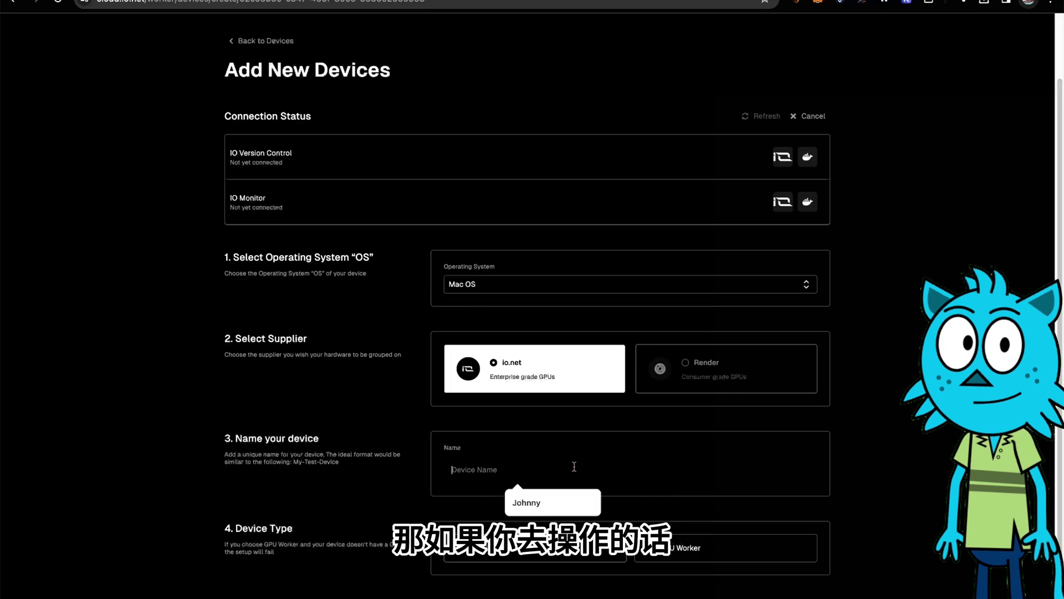
{"action": "left_click", "coordinate": [532, 502]}
{"action": "left_click", "coordinate": [687, 547]}
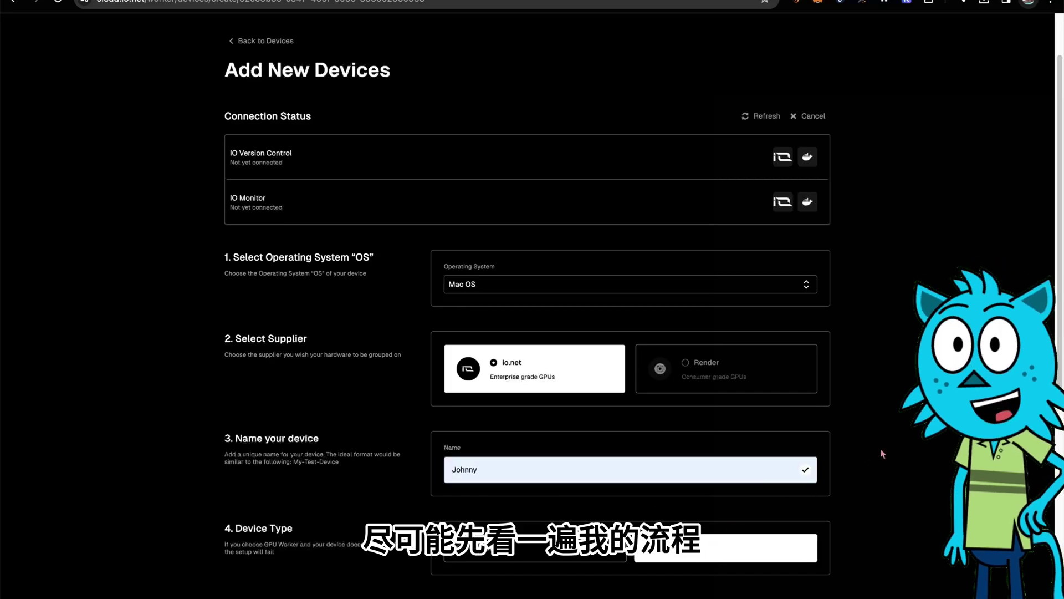
{"action": "scroll", "coordinate": [827, 427], "scroll_direction": "down", "scroll_amount": 2}
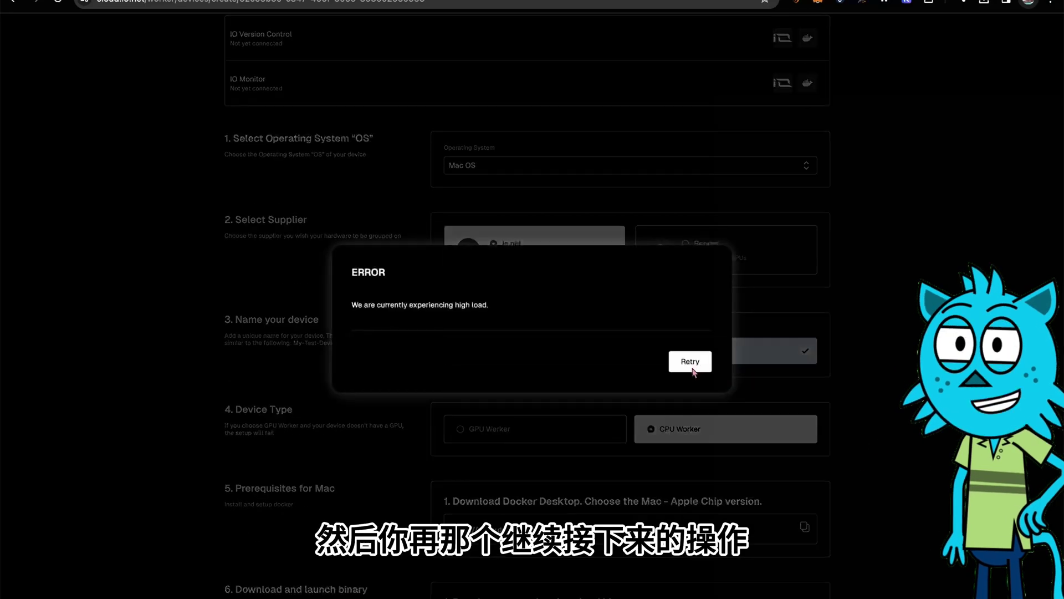
- Retry after the error and complete the form with Mac OS, io.net, the saved device name and CPU Worker to reach the launch commands
{"action": "left_click", "coordinate": [693, 368]}
{"action": "left_click", "coordinate": [580, 353]}
{"action": "left_click", "coordinate": [536, 389]}
{"action": "scroll", "coordinate": [638, 388], "scroll_direction": "down", "scroll_amount": 1}
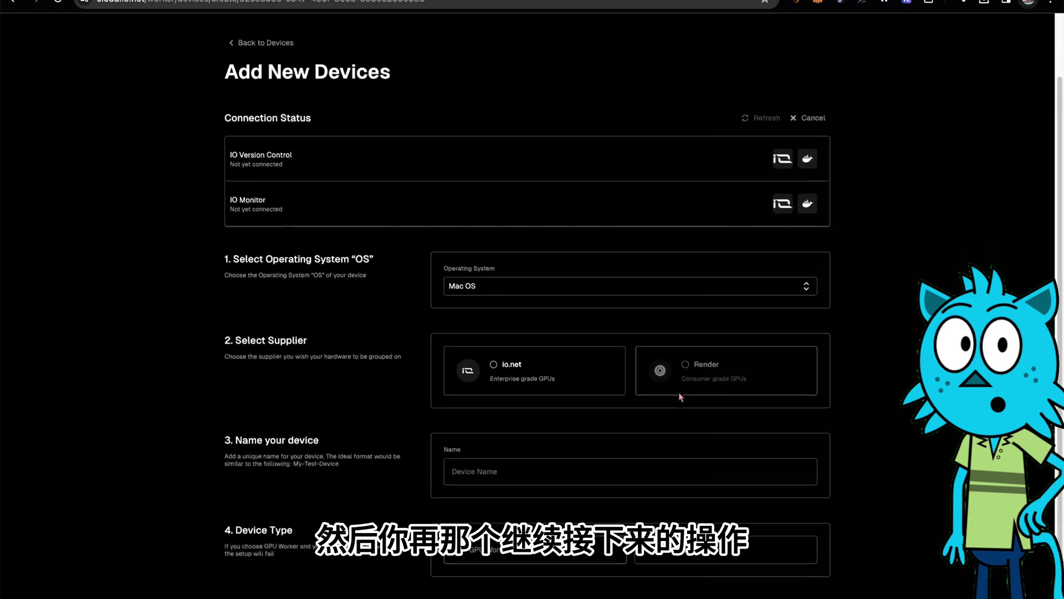
{"action": "left_click", "coordinate": [610, 370]}
{"action": "left_click", "coordinate": [629, 474]}
{"action": "left_click", "coordinate": [574, 499]}
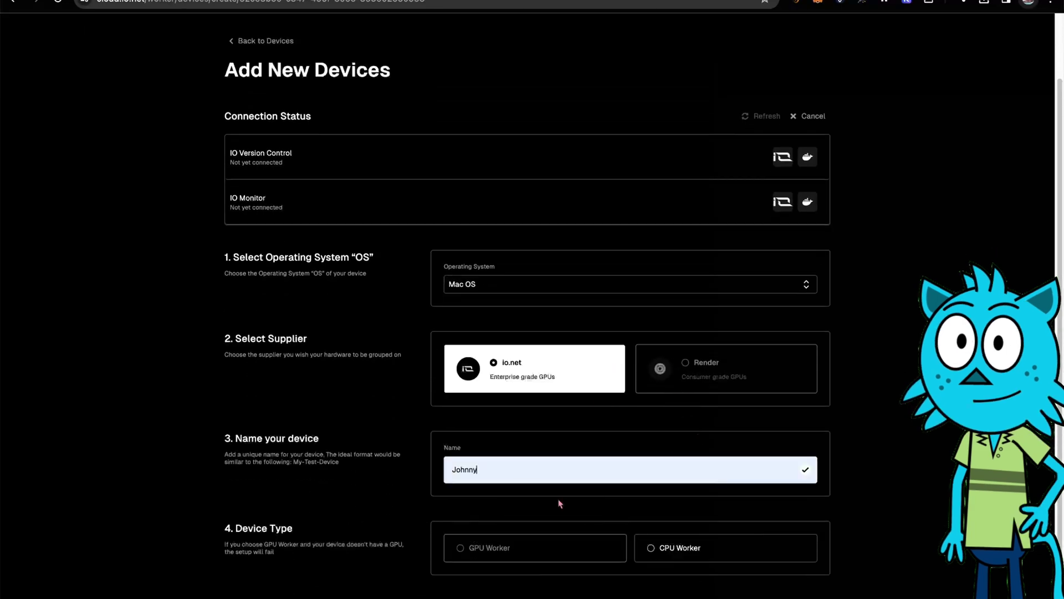
{"action": "left_click", "coordinate": [686, 551]}
{"action": "scroll", "coordinate": [784, 499], "scroll_direction": "down", "scroll_amount": 8}
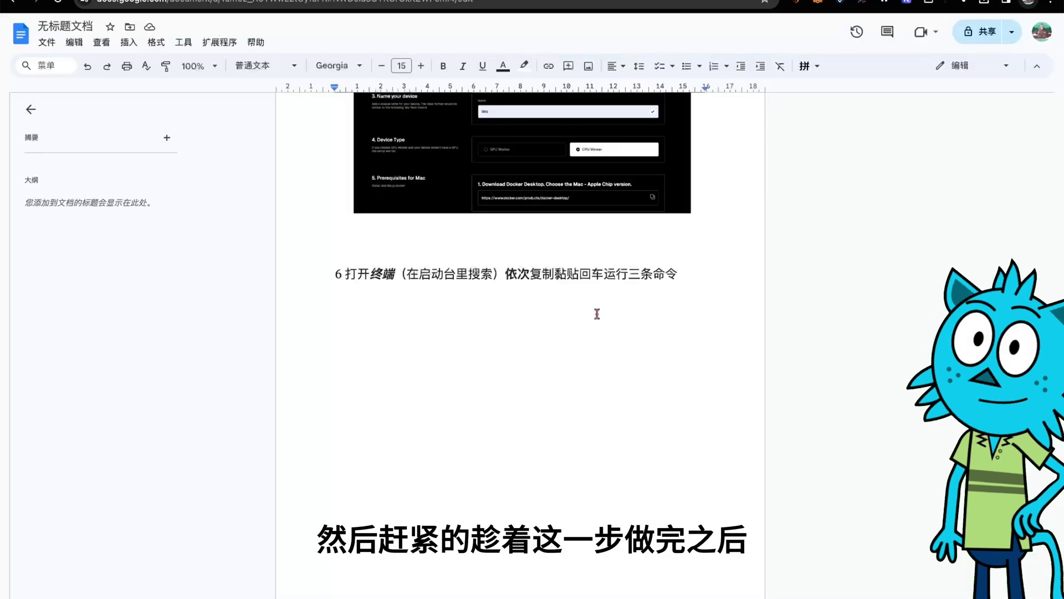
- Consult the guide's step 6 on running three commands in Terminal, and look for Terminal in Launchpad's 其他 folder
{"action": "scroll", "coordinate": [565, 328], "scroll_direction": "down", "scroll_amount": 5}
{"action": "scroll", "coordinate": [560, 328], "scroll_direction": "up", "scroll_amount": 5}
{"action": "scroll", "coordinate": [564, 327], "scroll_direction": "down", "scroll_amount": 4}
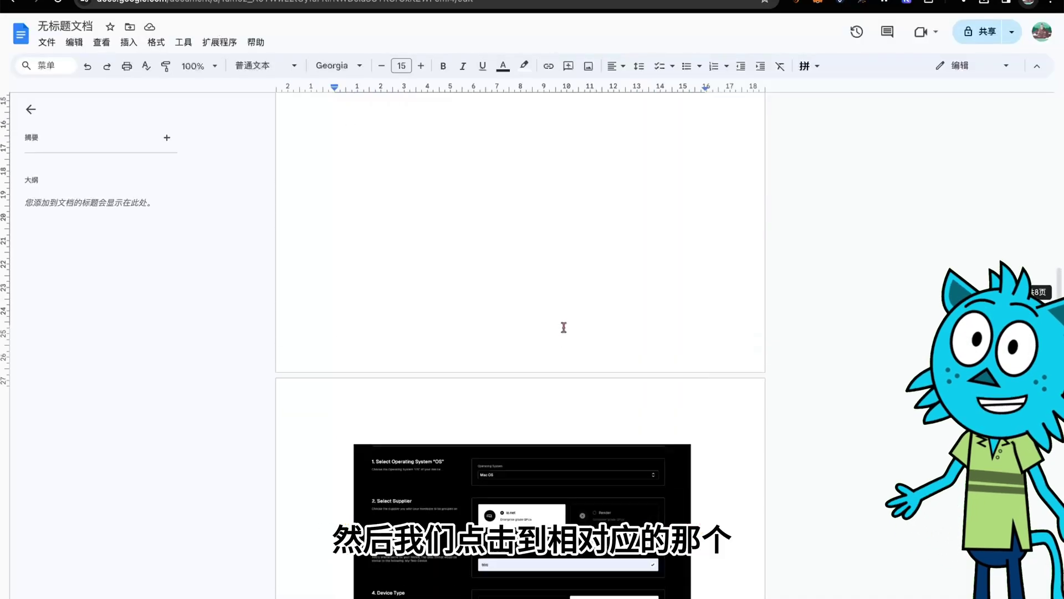
{"action": "scroll", "coordinate": [564, 327], "scroll_direction": "down", "scroll_amount": 7}
{"action": "mouse_move", "coordinate": [178, 594]}
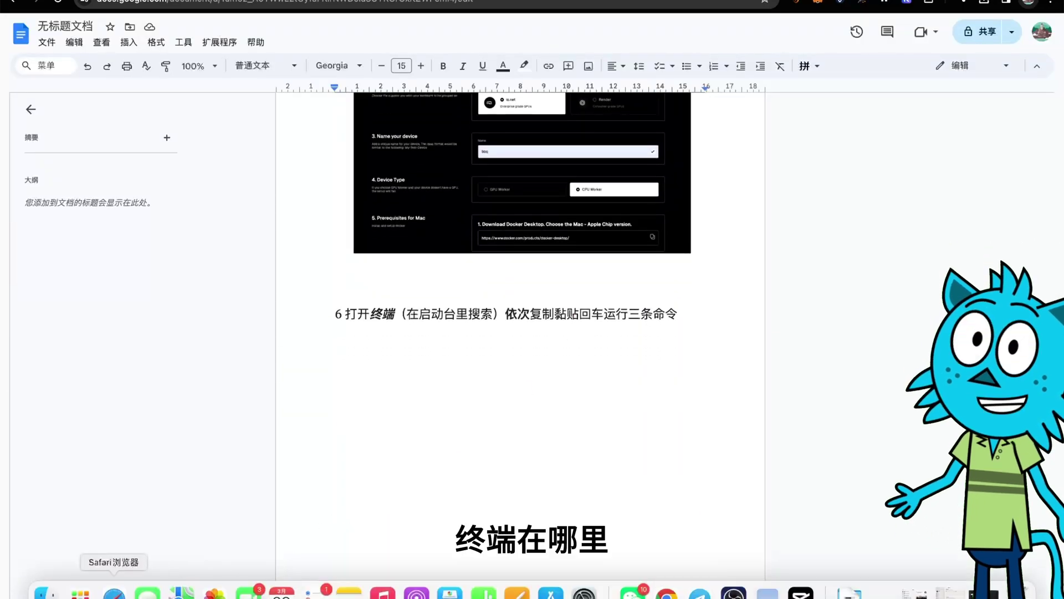
{"action": "left_click", "coordinate": [81, 592]}
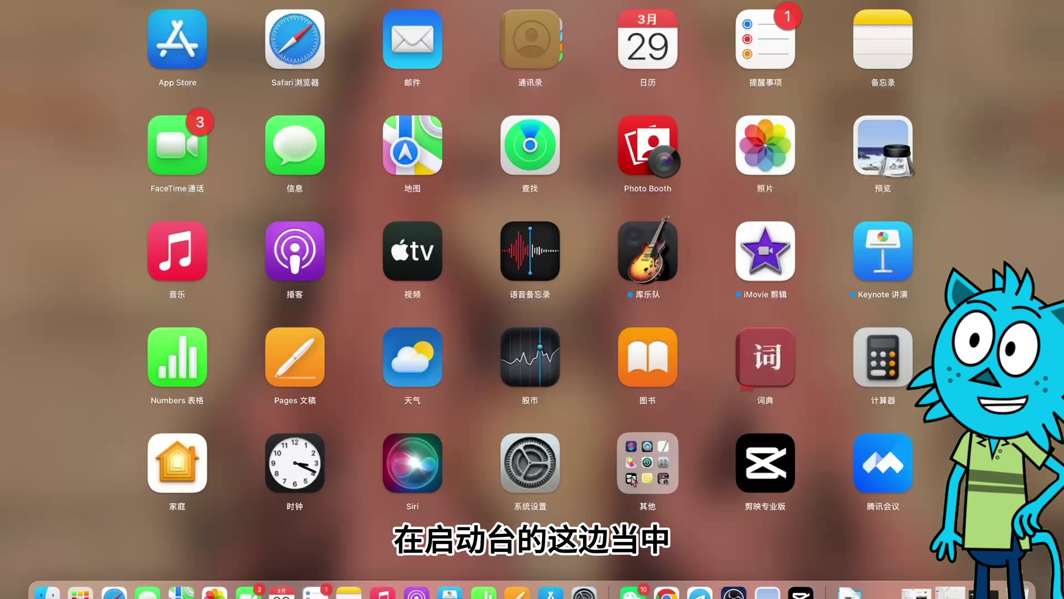
{"action": "left_click", "coordinate": [631, 479]}
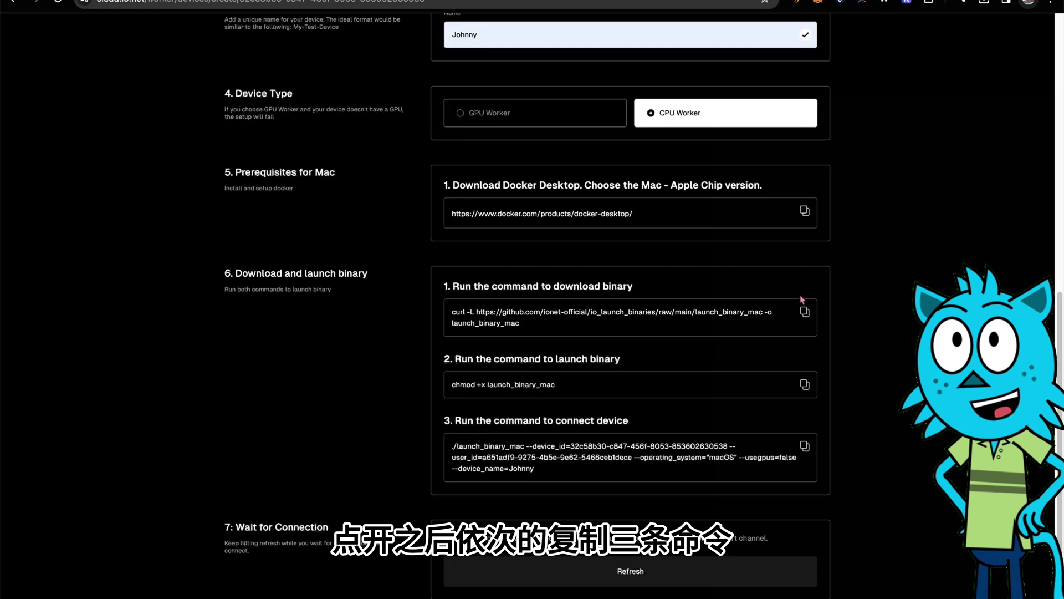
- Copy the Docker Desktop download link and highlight the note about choosing the Mac - Apple Chip version
{"action": "left_click", "coordinate": [805, 211]}
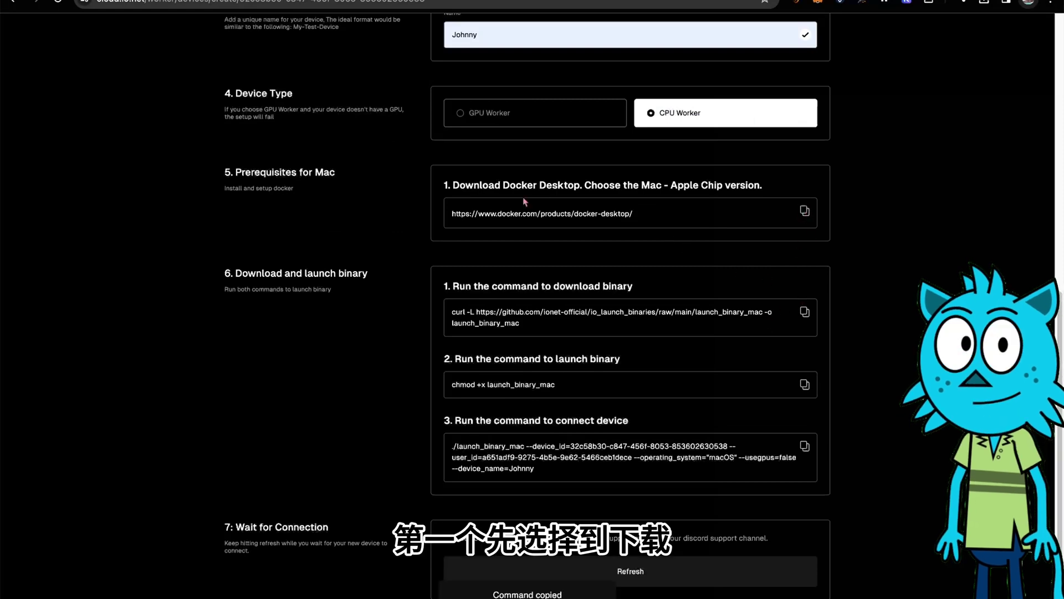
{"action": "left_click_drag", "start_coordinate": [594, 183], "coordinate": [783, 192]}
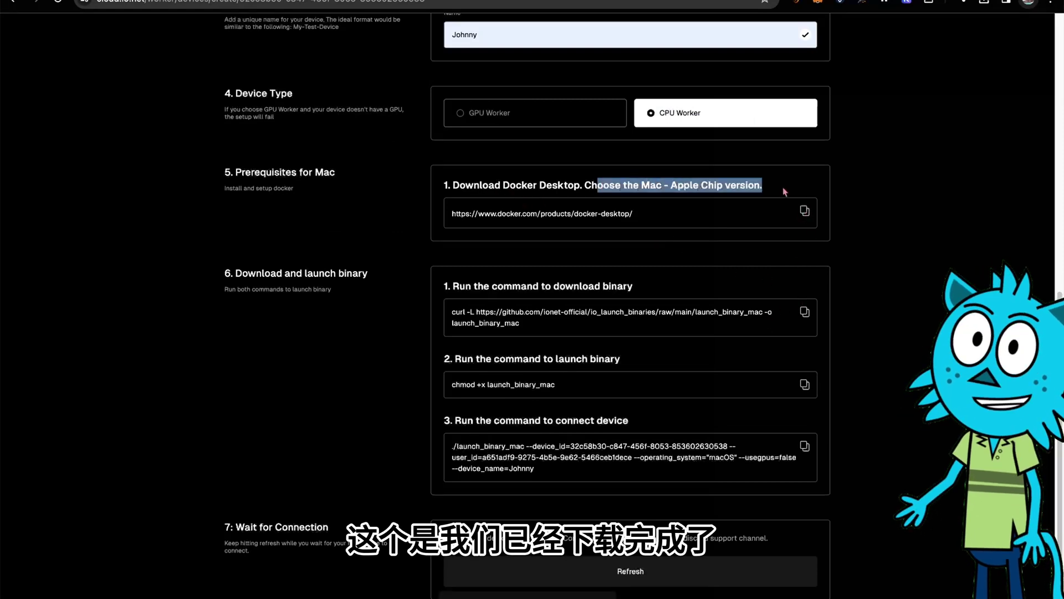
- Translate the page into Simplified Chinese, dismiss the translation popup and copy the command that downloads the binary
{"action": "right_click", "coordinate": [875, 195]}
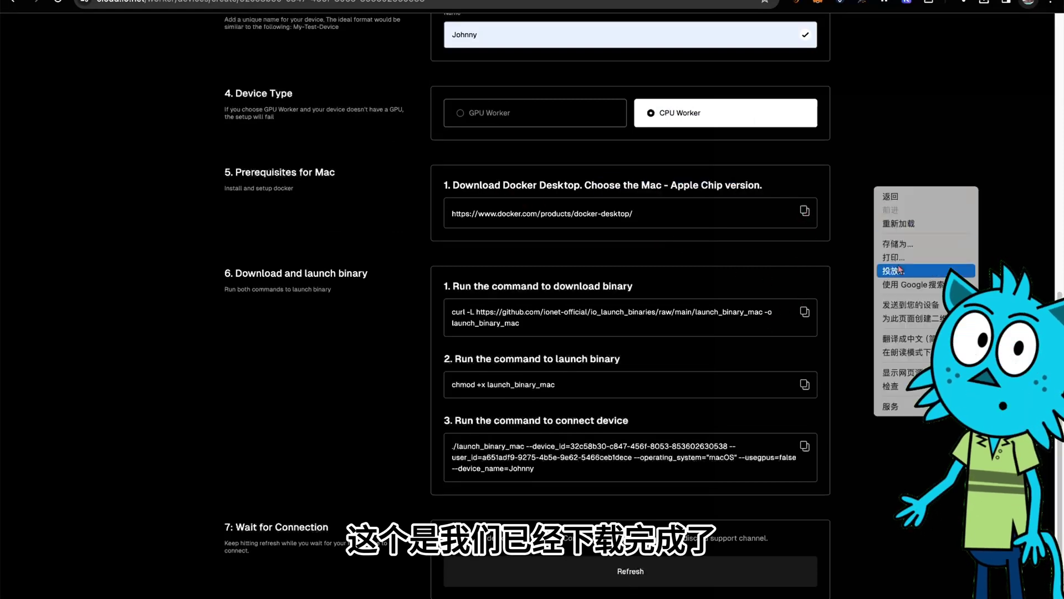
{"action": "left_click", "coordinate": [910, 341]}
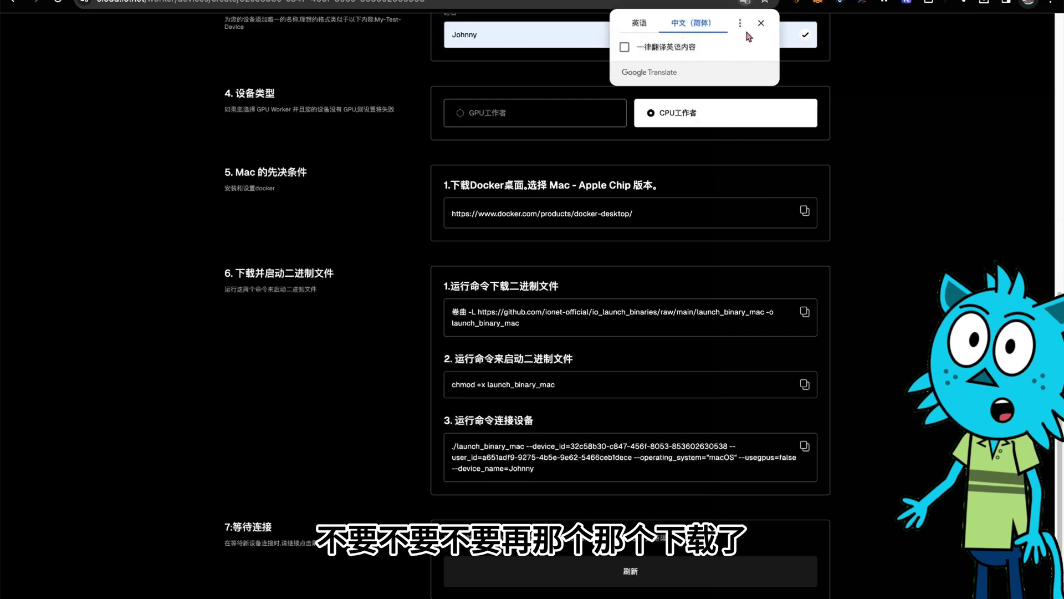
{"action": "left_click", "coordinate": [761, 23]}
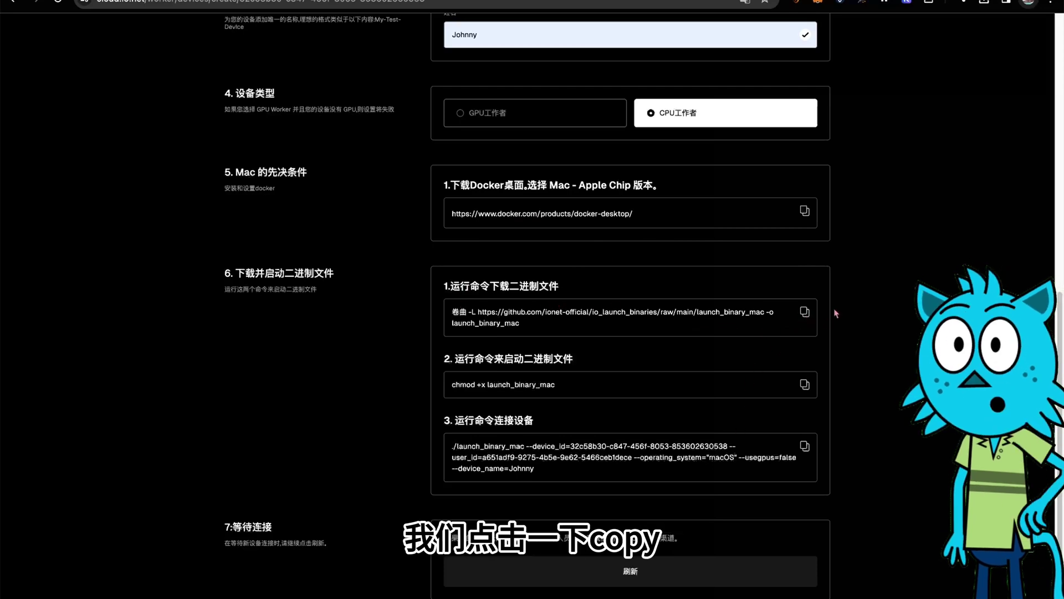
{"action": "left_click", "coordinate": [806, 314]}
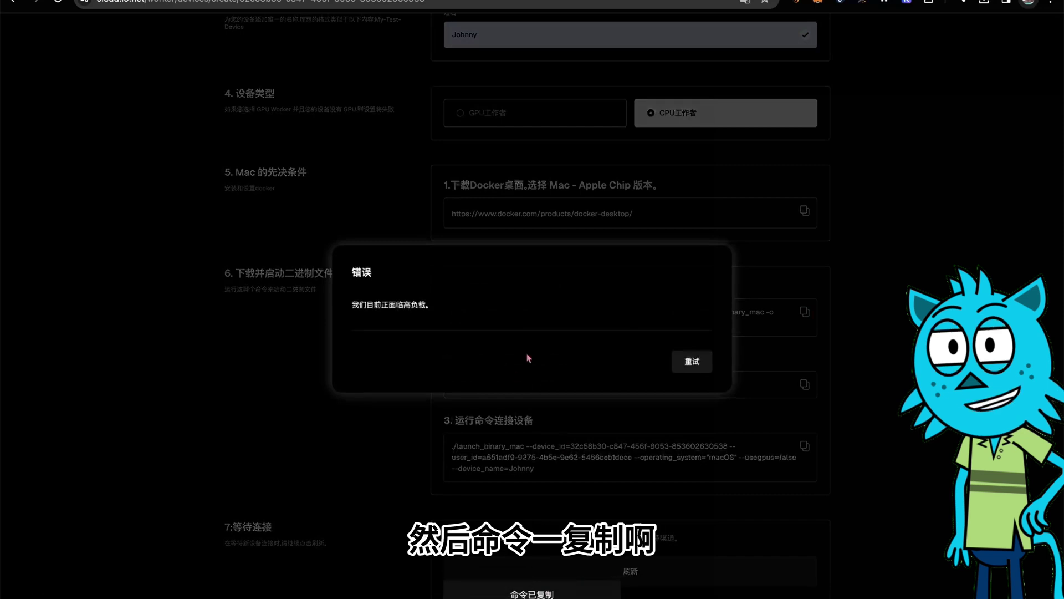
- Retry after the high-load error and refill the device form with Mac OS, io.net, the saved device name and CPU Worker
{"action": "left_click", "coordinate": [707, 367]}
{"action": "scroll", "coordinate": [706, 372], "scroll_direction": "down", "scroll_amount": 3}
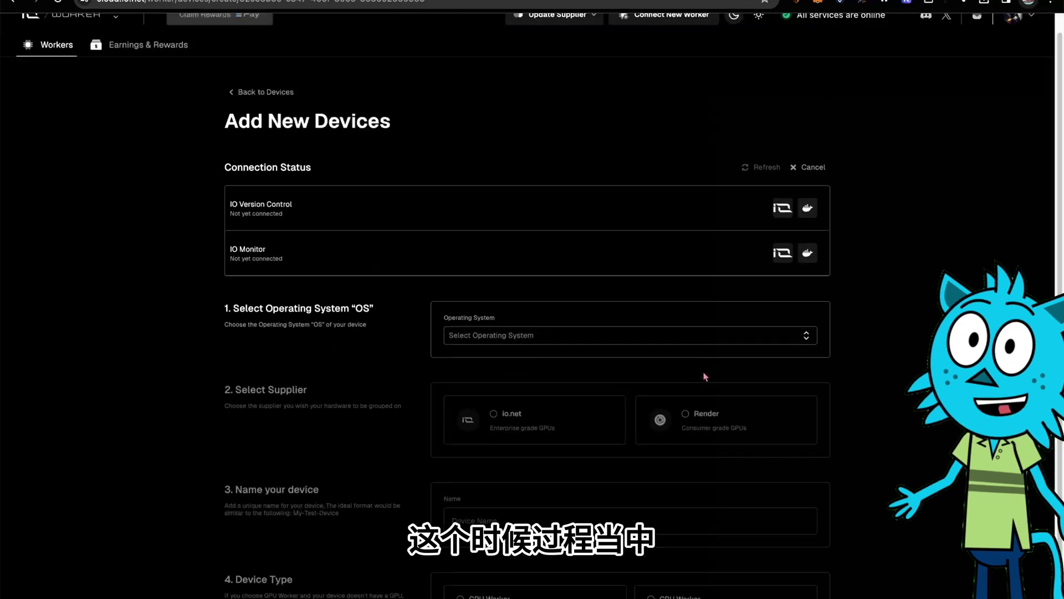
{"action": "left_click", "coordinate": [613, 284]}
{"action": "left_click", "coordinate": [561, 311]}
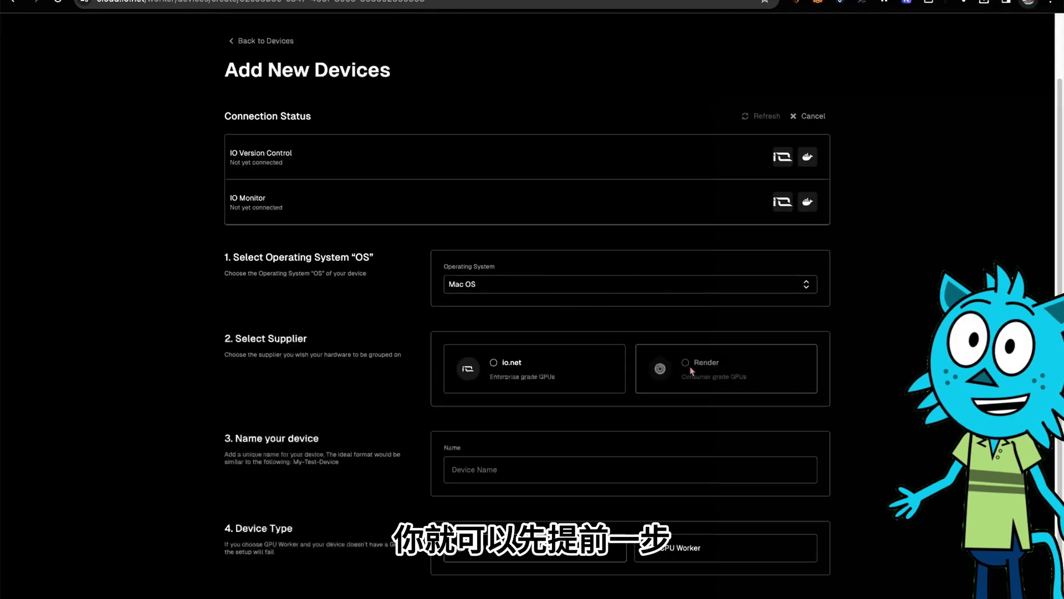
{"action": "left_click", "coordinate": [517, 375]}
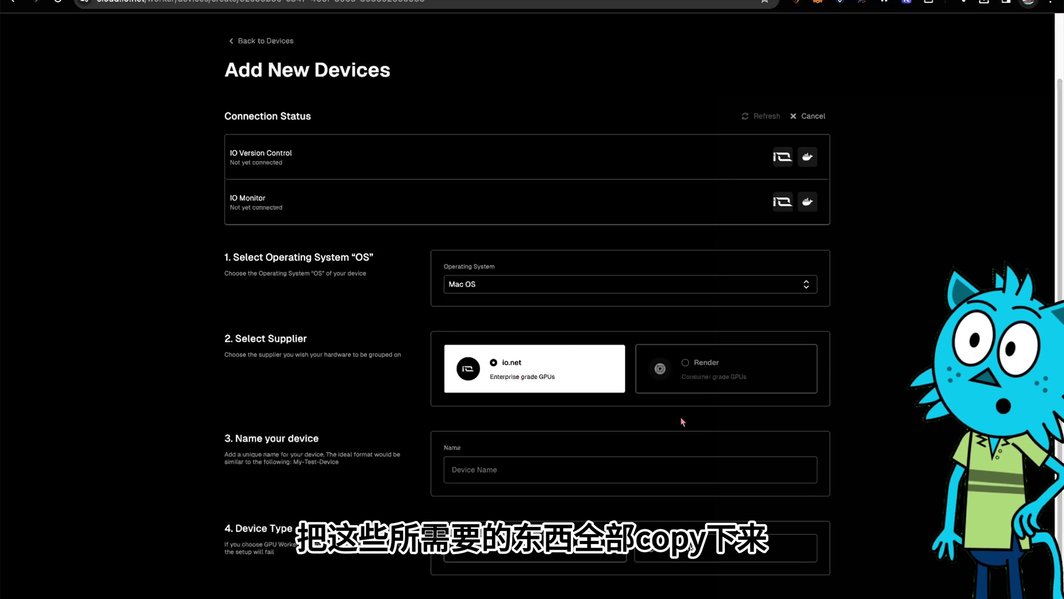
{"action": "left_click", "coordinate": [598, 470]}
{"action": "left_click", "coordinate": [554, 508]}
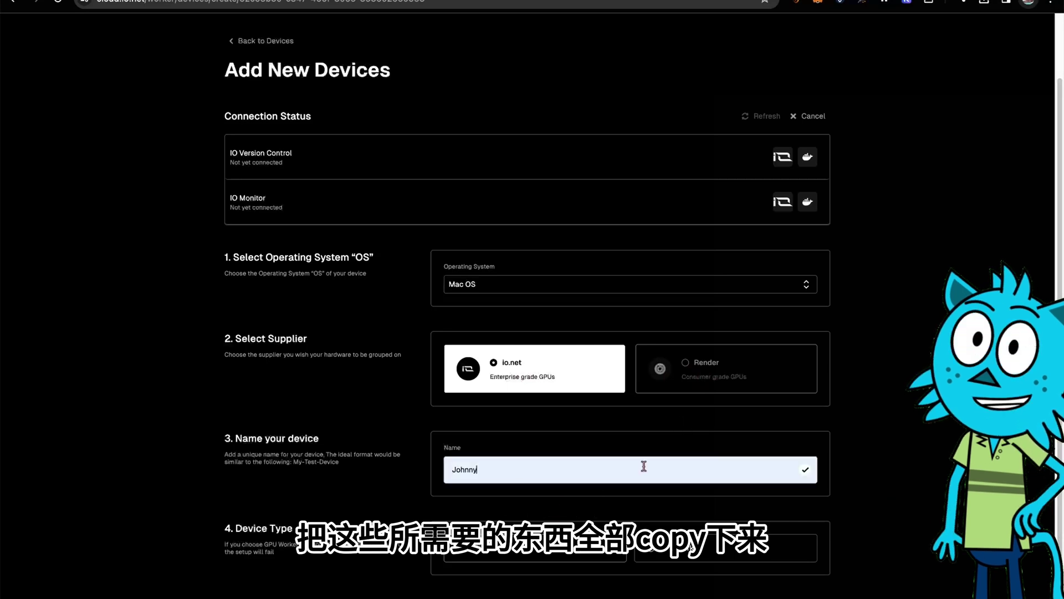
{"action": "scroll", "coordinate": [641, 466], "scroll_direction": "up", "scroll_amount": 1}
{"action": "left_click", "coordinate": [702, 577]}
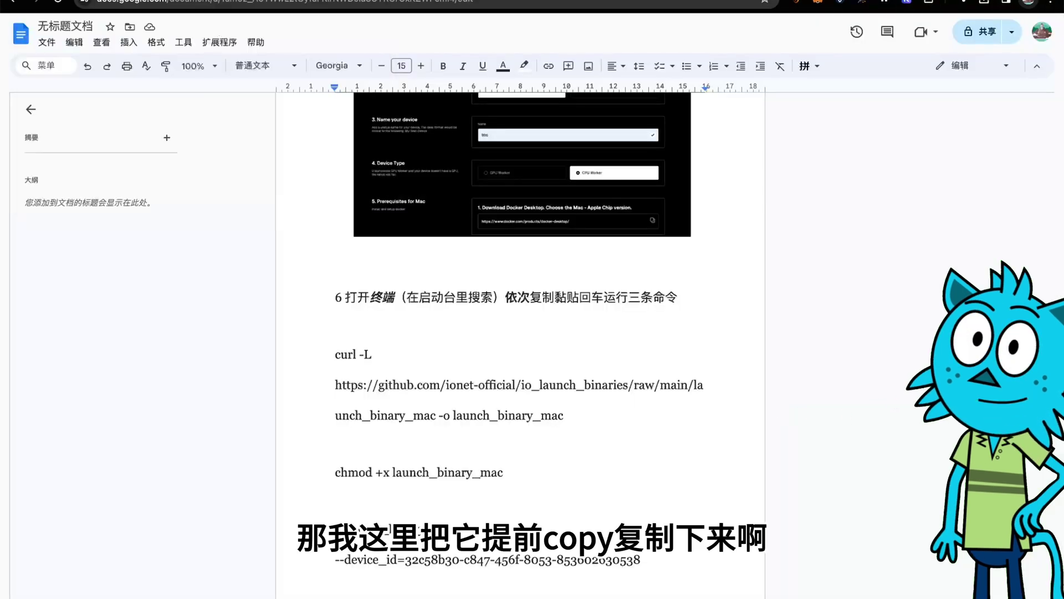
- Copy the curl -L command that downloads launch_binary_mac from step 6 of the guide document
{"action": "left_click", "coordinate": [808, 592]}
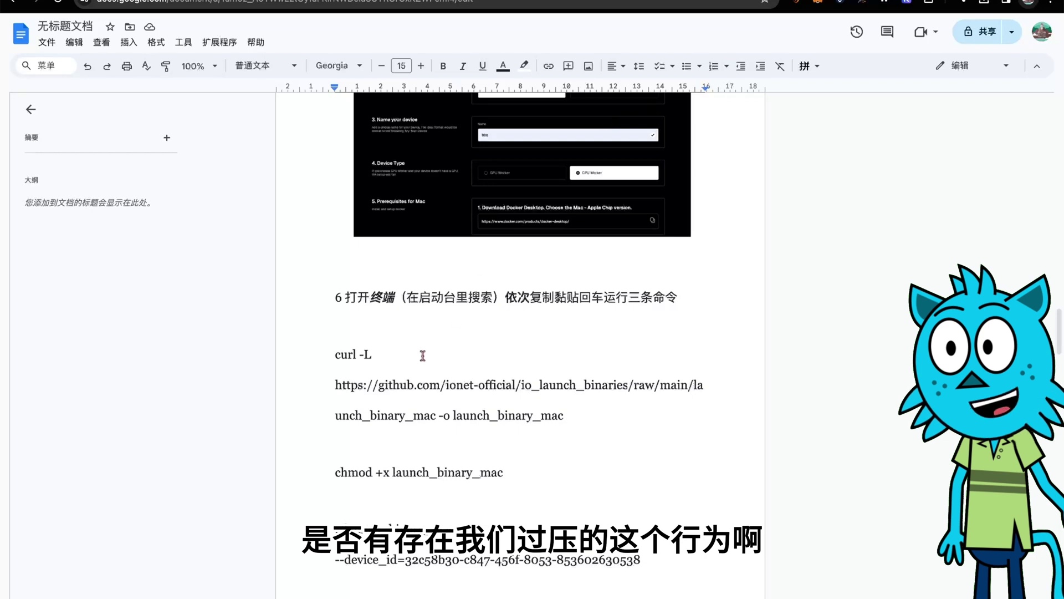
{"action": "left_click_drag", "start_coordinate": [333, 357], "coordinate": [610, 416]}
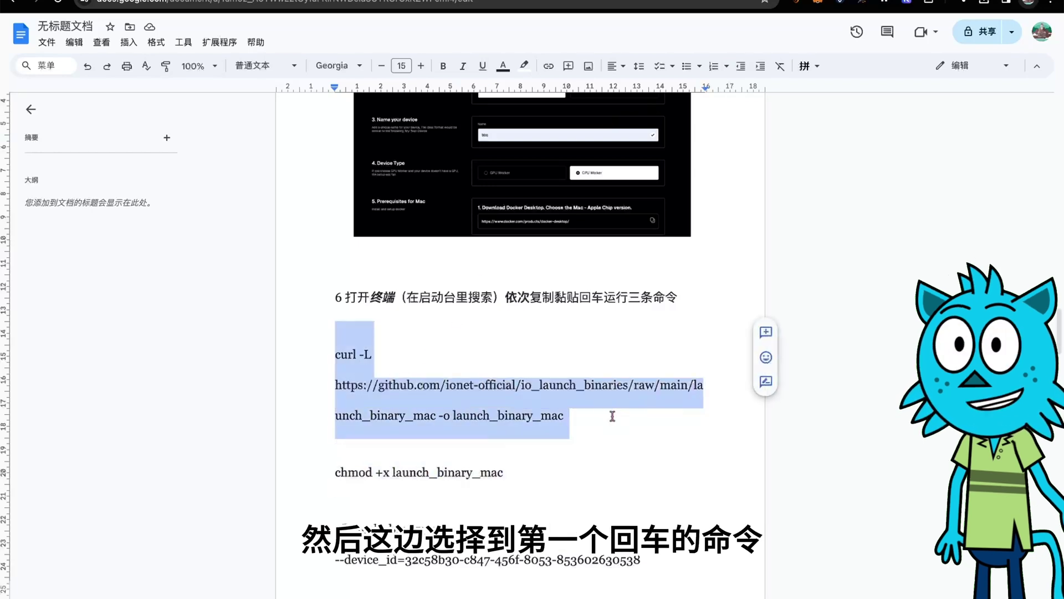
{"action": "right_click", "coordinate": [507, 391]}
{"action": "left_click", "coordinate": [540, 102]}
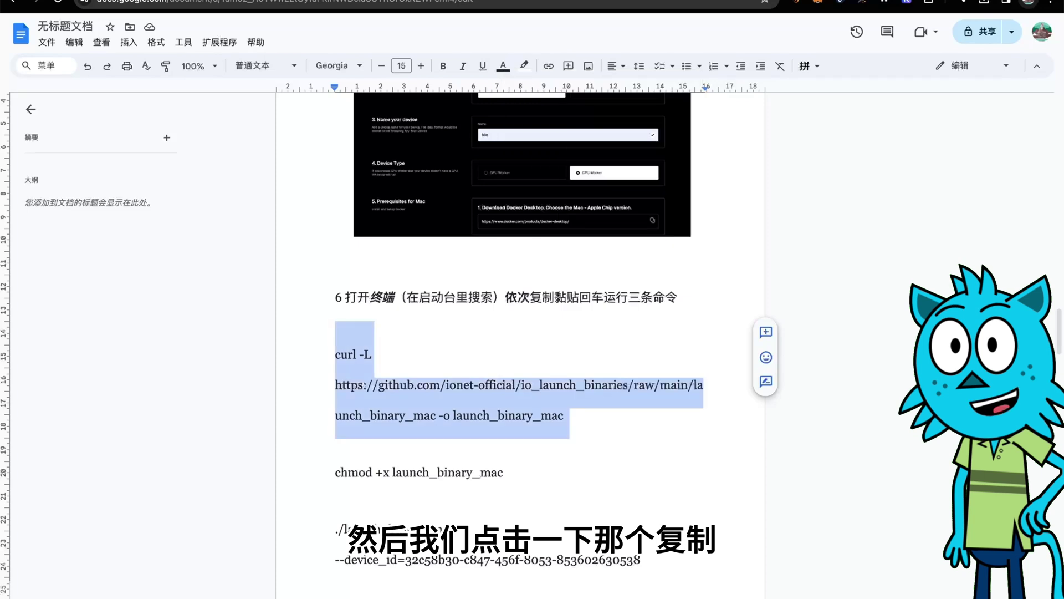
- Switch to Terminal and run the copied curl command to download launch_binary_mac
{"action": "left_click", "coordinate": [809, 592]}
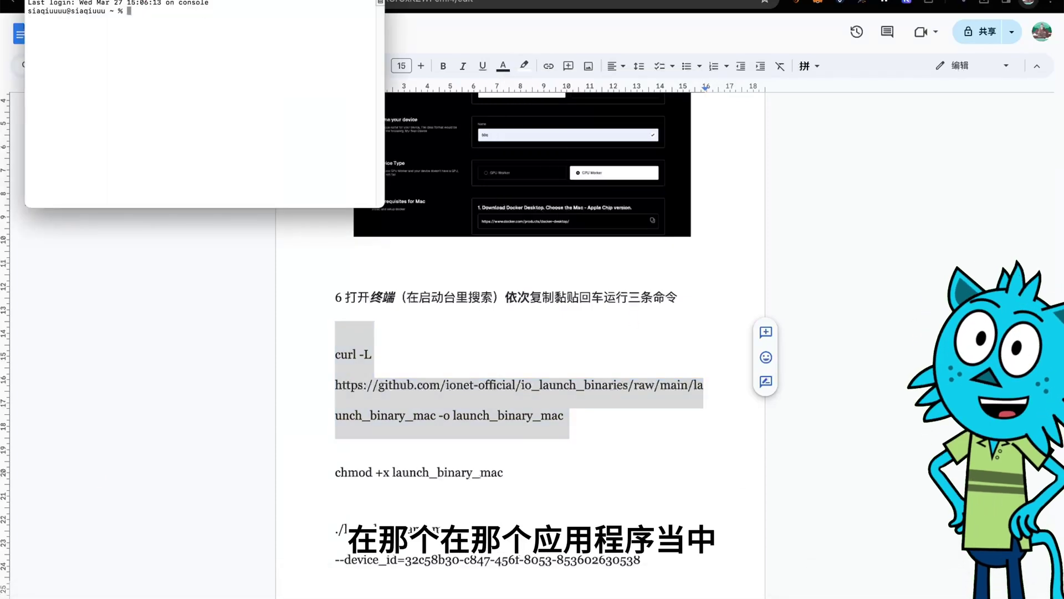
{"action": "mouse_move", "coordinate": [43, 592]}
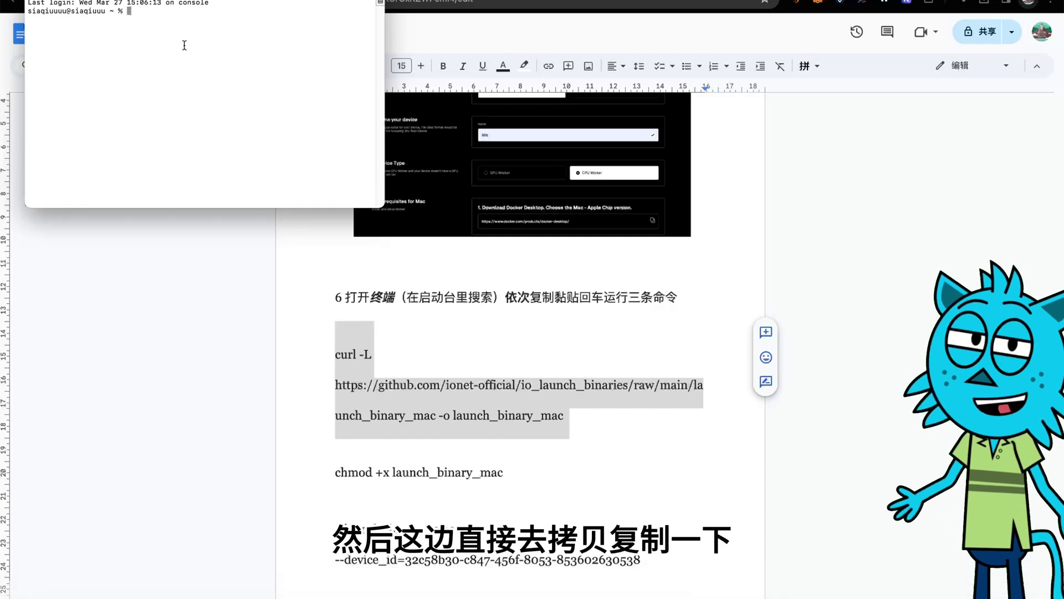
{"action": "key", "text": "super+v"}
{"action": "key", "text": "Return"}
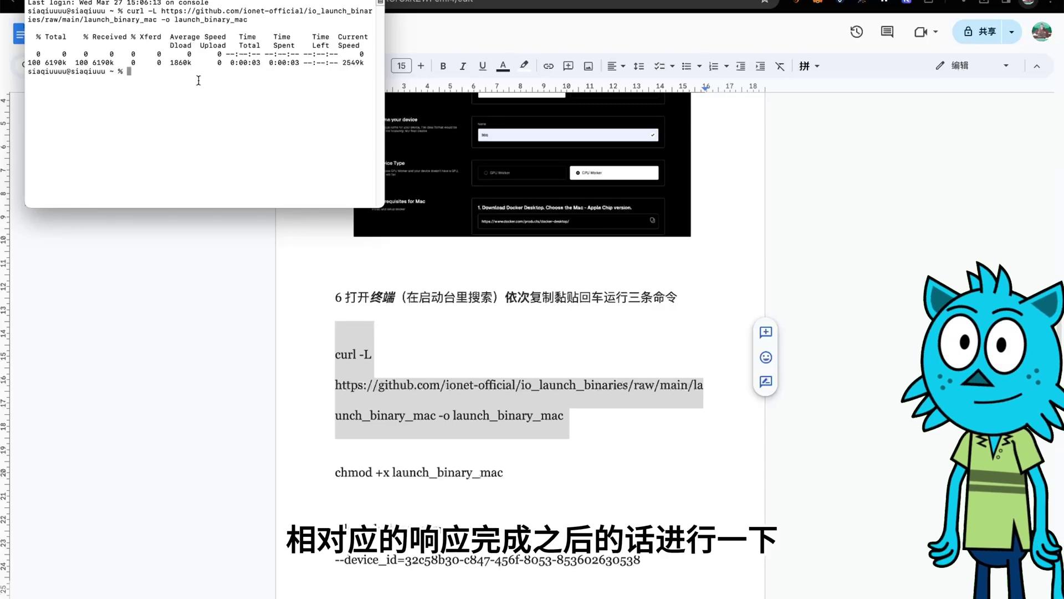
- Copy the command chmod +x launch_binary_mac from the guide and run it in Terminal
{"action": "left_click", "coordinate": [376, 475]}
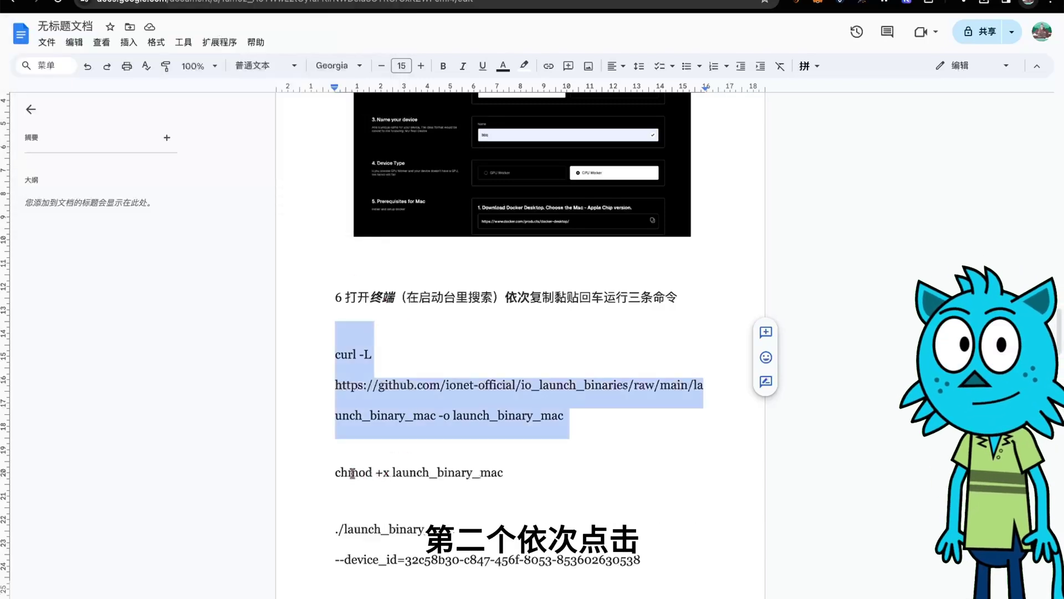
{"action": "left_click_drag", "start_coordinate": [335, 473], "coordinate": [503, 474]}
{"action": "right_click", "coordinate": [488, 482]}
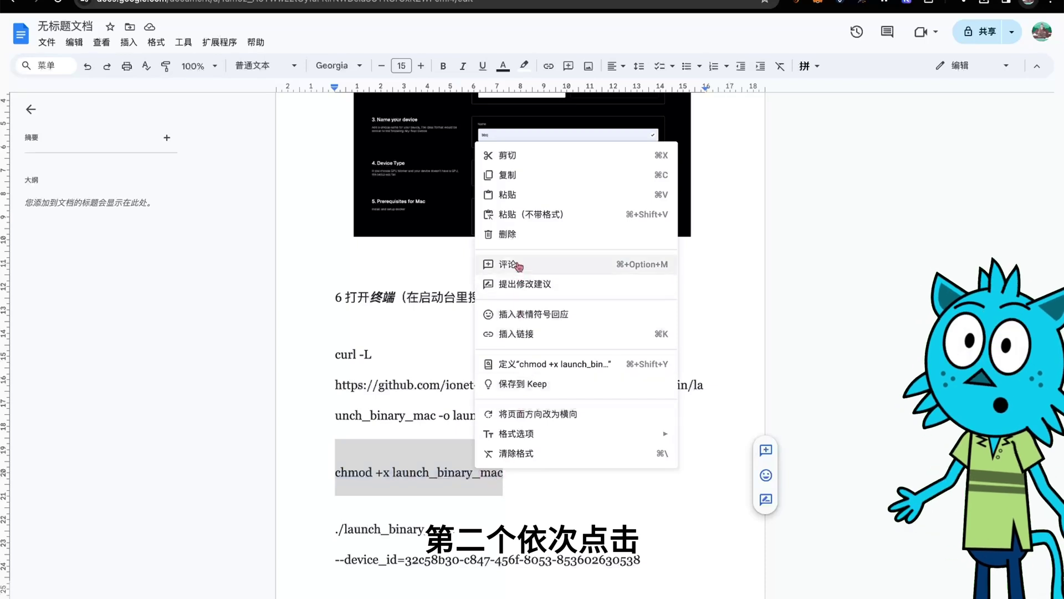
{"action": "left_click", "coordinate": [516, 174]}
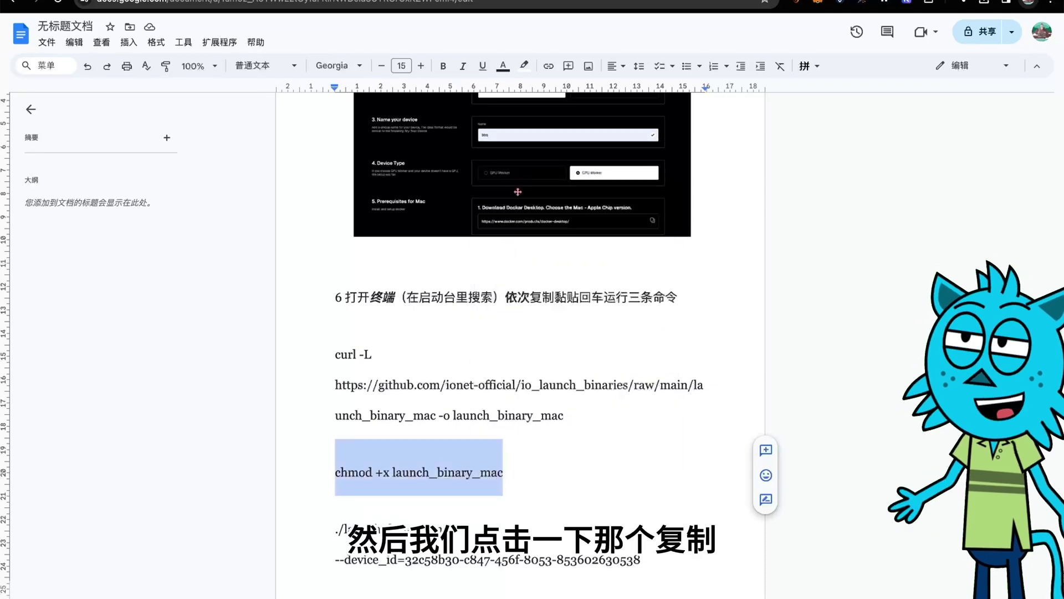
{"action": "key", "text": "super+Tab"}
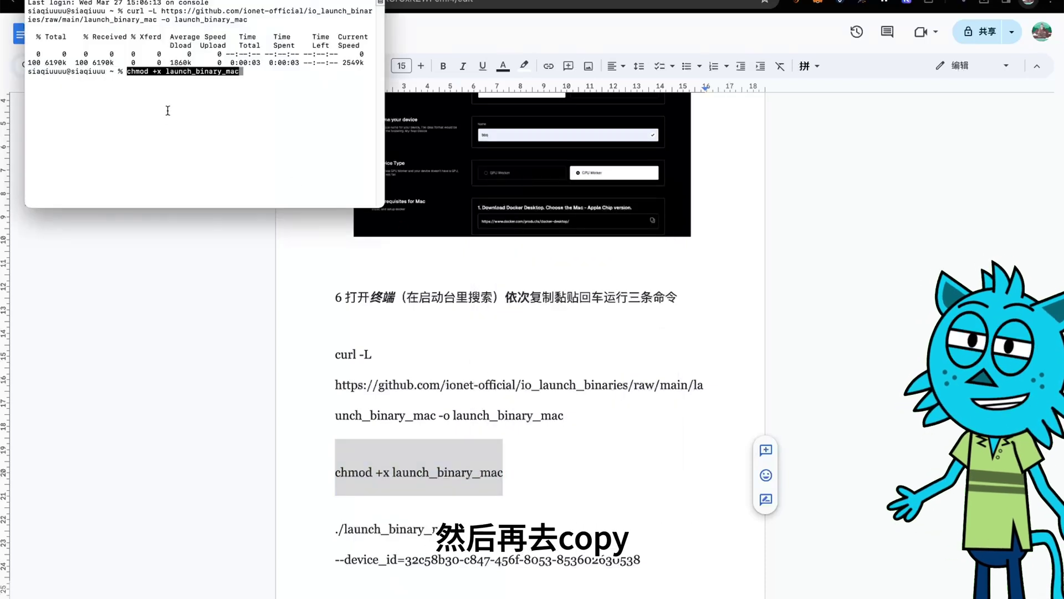
{"action": "key", "text": "Return"}
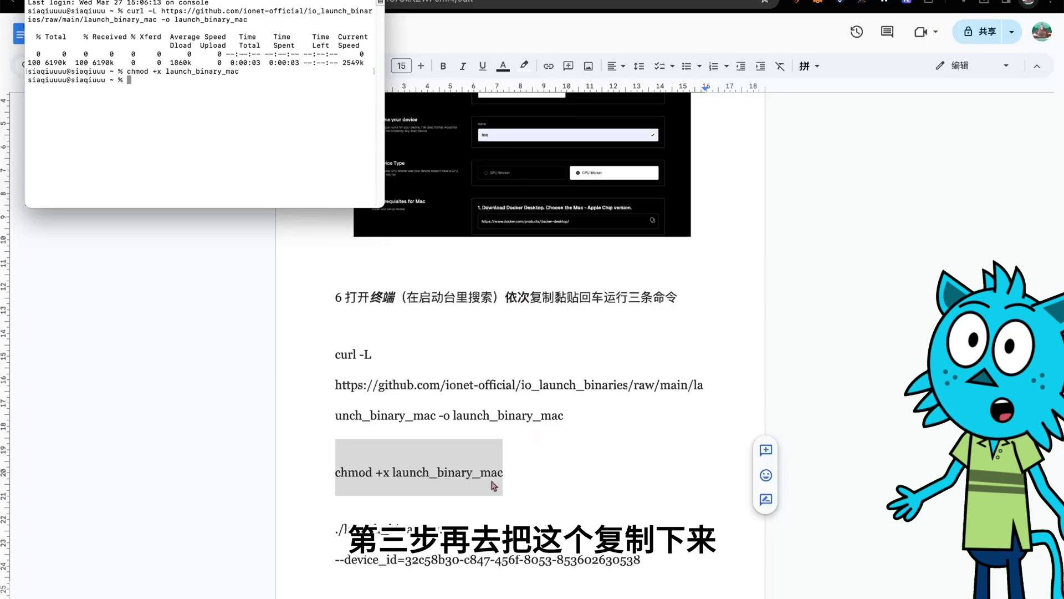
- Copy the full ./launch_binary_mac command with its device and user options from the guide and run it in Terminal
{"action": "left_click", "coordinate": [344, 531]}
{"action": "left_click_drag", "start_coordinate": [337, 531], "coordinate": [471, 541]}
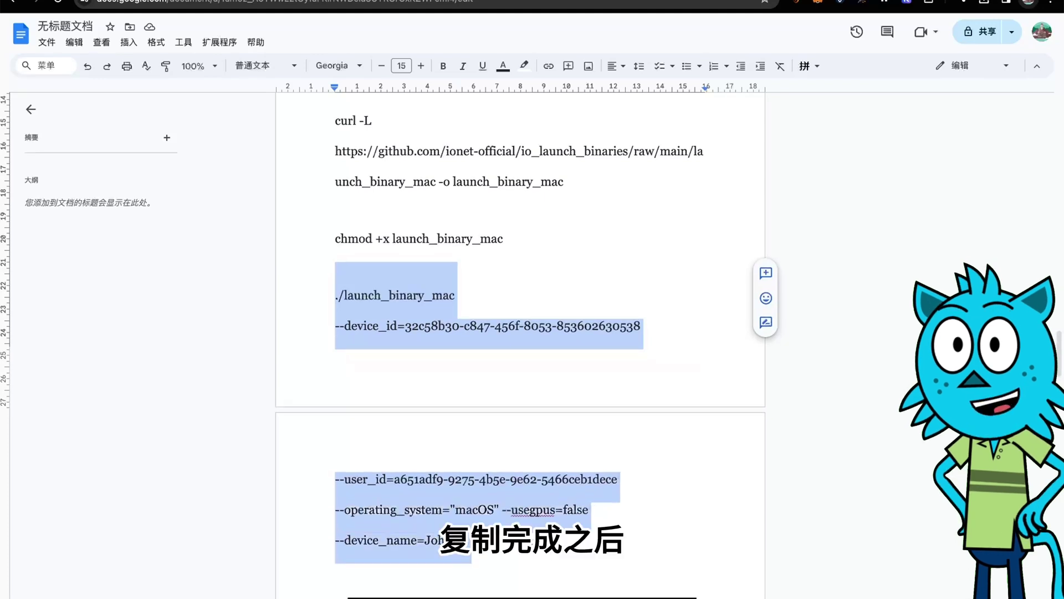
{"action": "right_click", "coordinate": [463, 511]}
{"action": "left_click", "coordinate": [513, 220]}
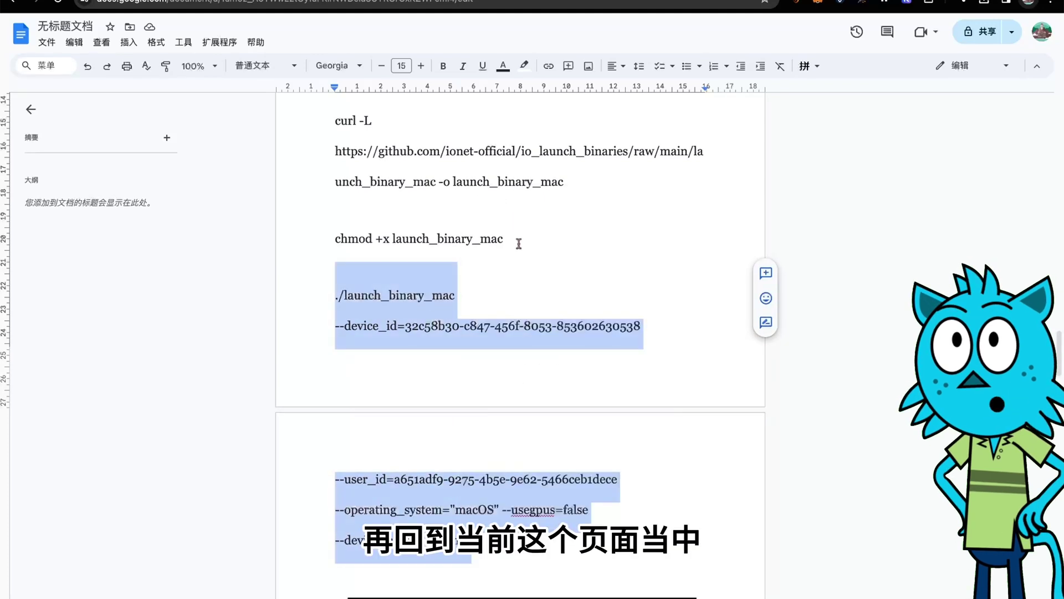
{"action": "key", "text": "super+Tab"}
{"action": "key", "text": "super+v"}
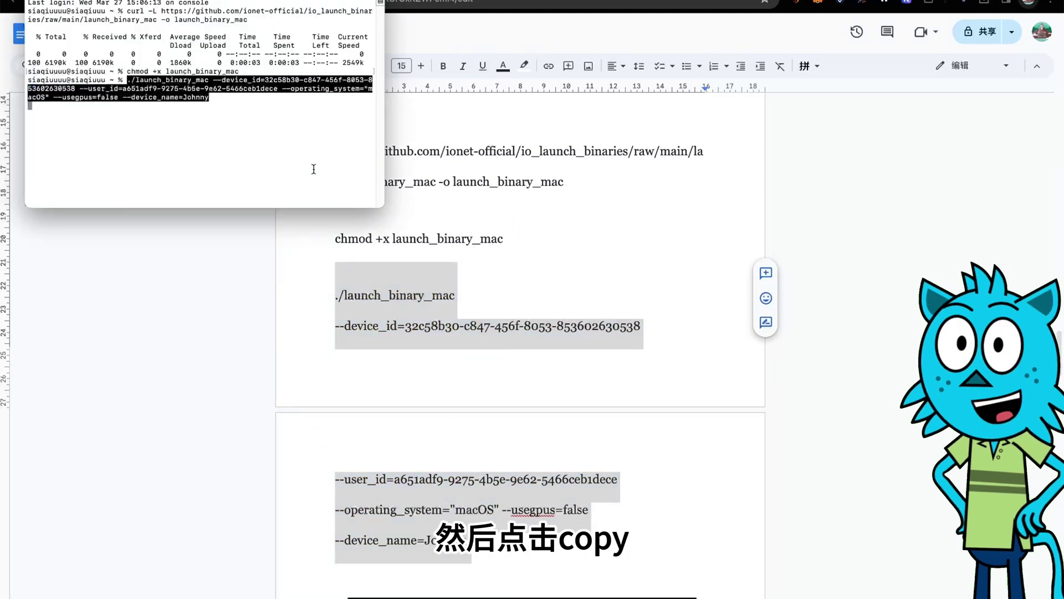
{"action": "key", "text": "Return"}
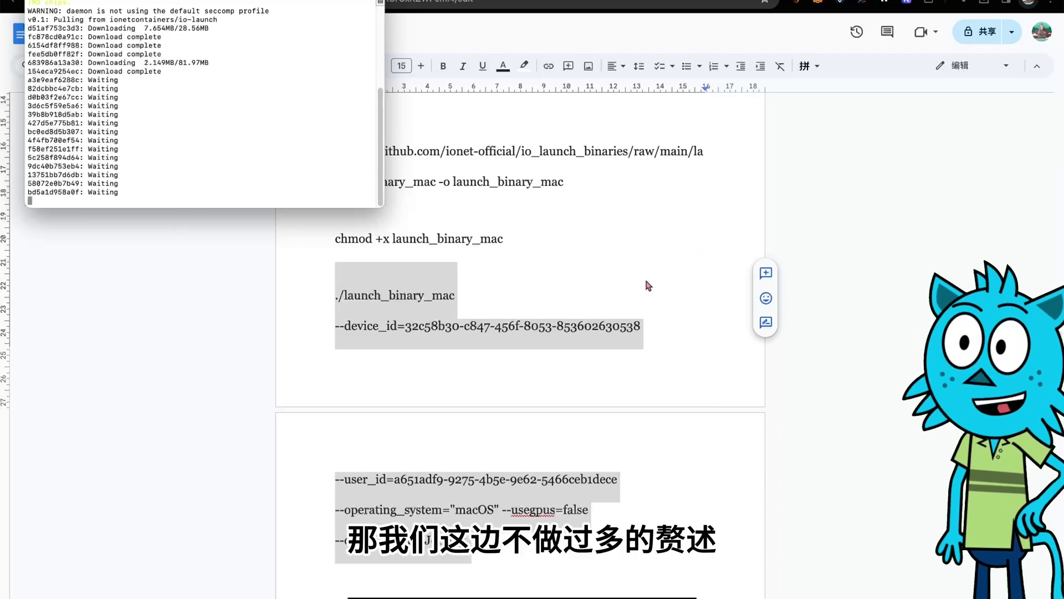
- Return to the Add New Devices page, retry past the error and choose Mac OS, io.net, the saved device name and CPU Worker
{"action": "scroll", "coordinate": [705, 454], "scroll_direction": "up", "scroll_amount": 2}
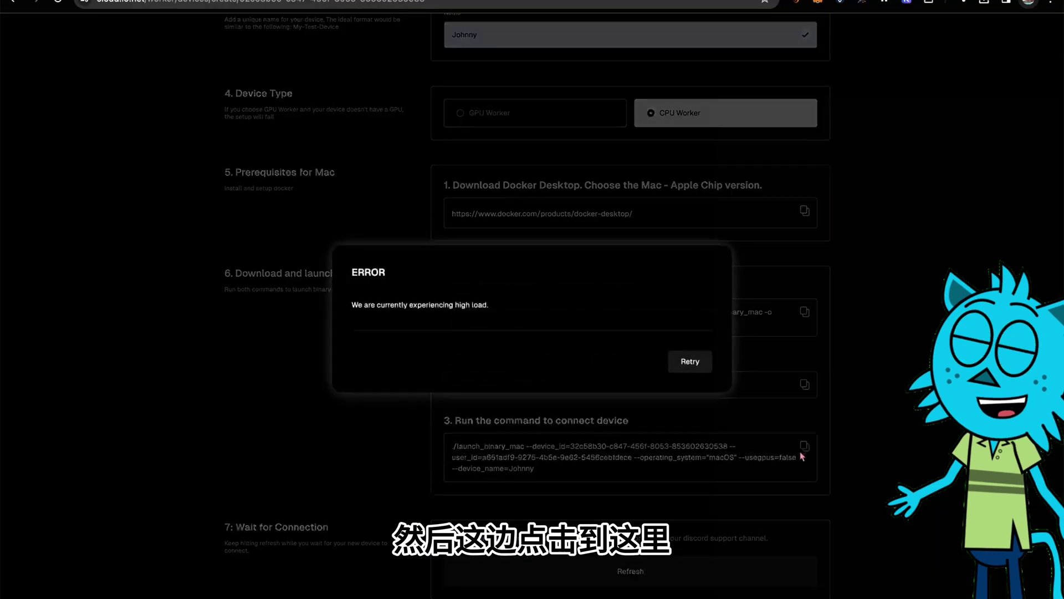
{"action": "left_click", "coordinate": [692, 361]}
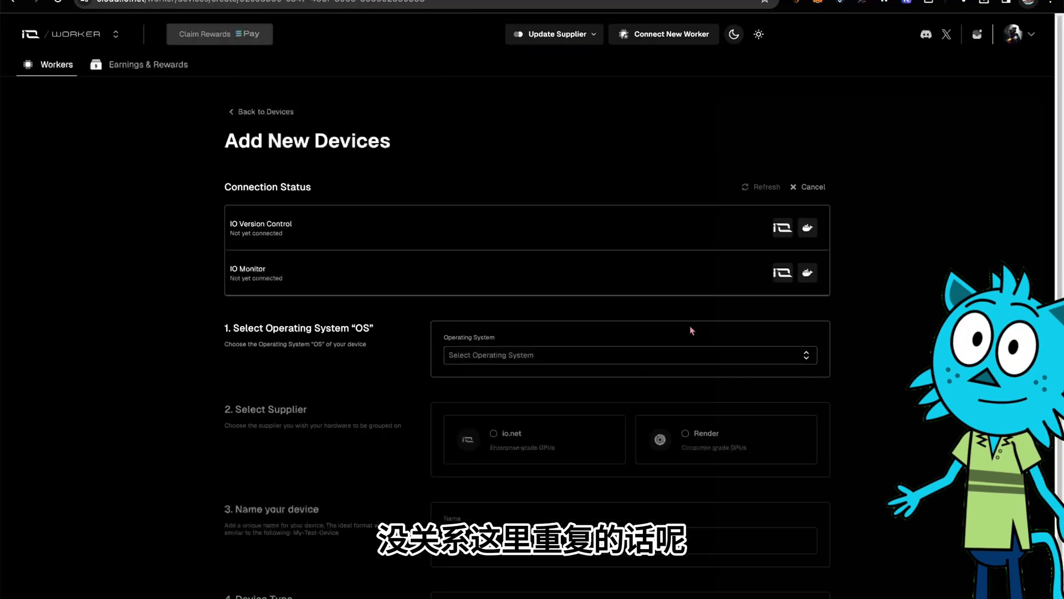
{"action": "left_click", "coordinate": [647, 357]}
{"action": "left_click", "coordinate": [541, 381]}
{"action": "scroll", "coordinate": [577, 399], "scroll_direction": "down", "scroll_amount": 2}
{"action": "left_click", "coordinate": [598, 416]}
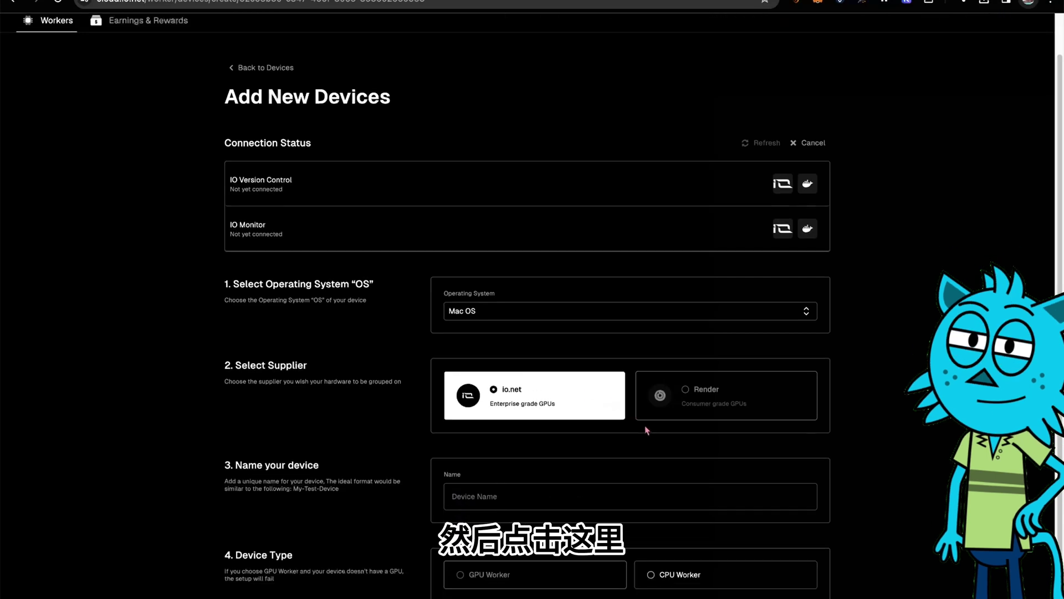
{"action": "scroll", "coordinate": [672, 429], "scroll_direction": "up", "scroll_amount": 1}
{"action": "left_click", "coordinate": [560, 501]}
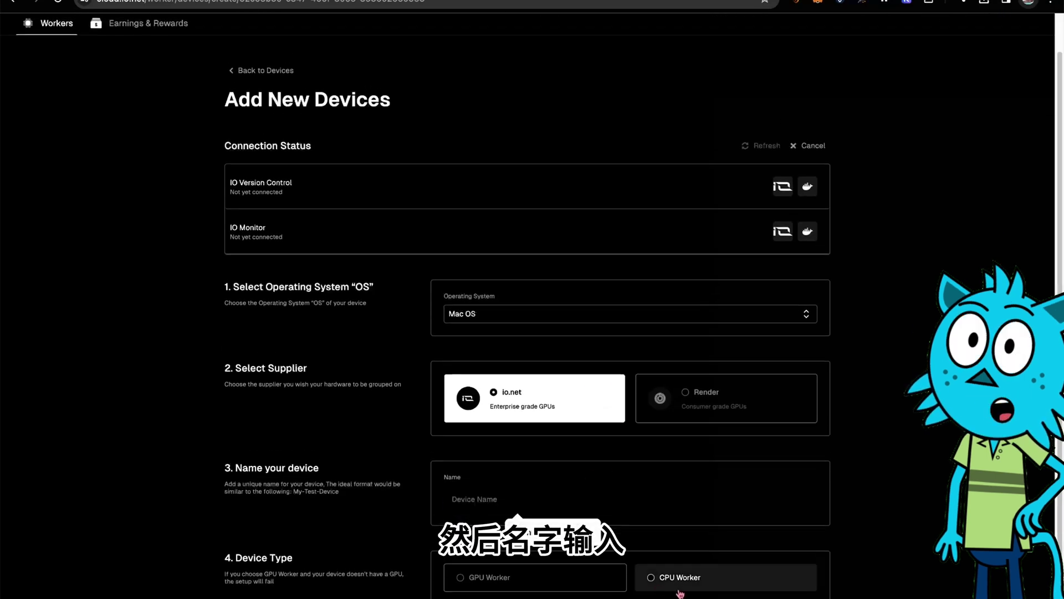
{"action": "key", "text": "ctrl+v"}
{"action": "left_click", "coordinate": [692, 577]}
{"action": "scroll", "coordinate": [693, 577], "scroll_direction": "down", "scroll_amount": 3}
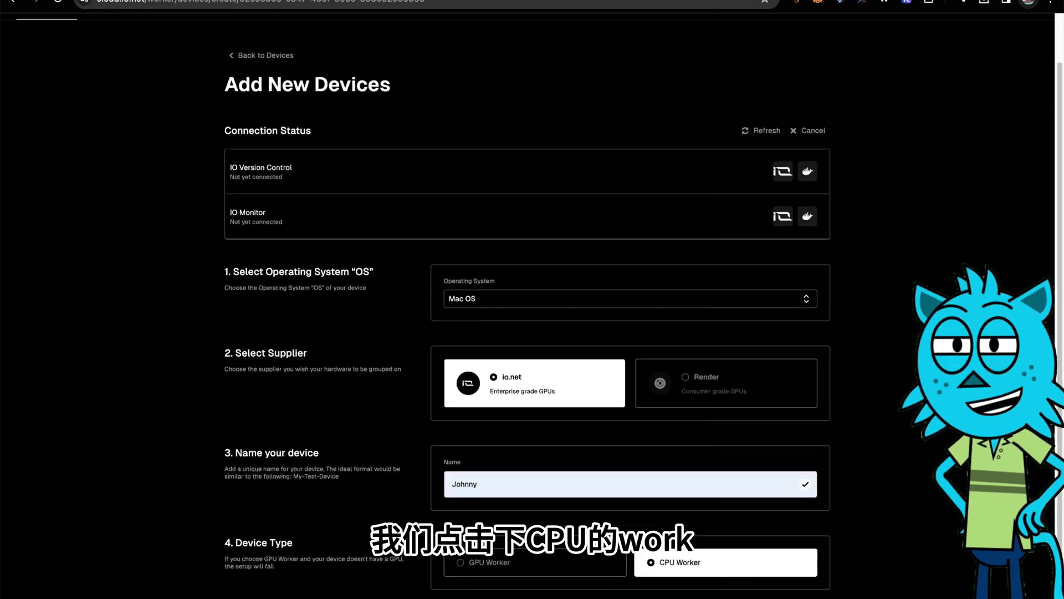
- Dismiss the recurring error with another retry and re-enter Mac OS, supplier io.net, the saved name and device type CPU Worker
{"action": "left_click", "coordinate": [690, 366]}
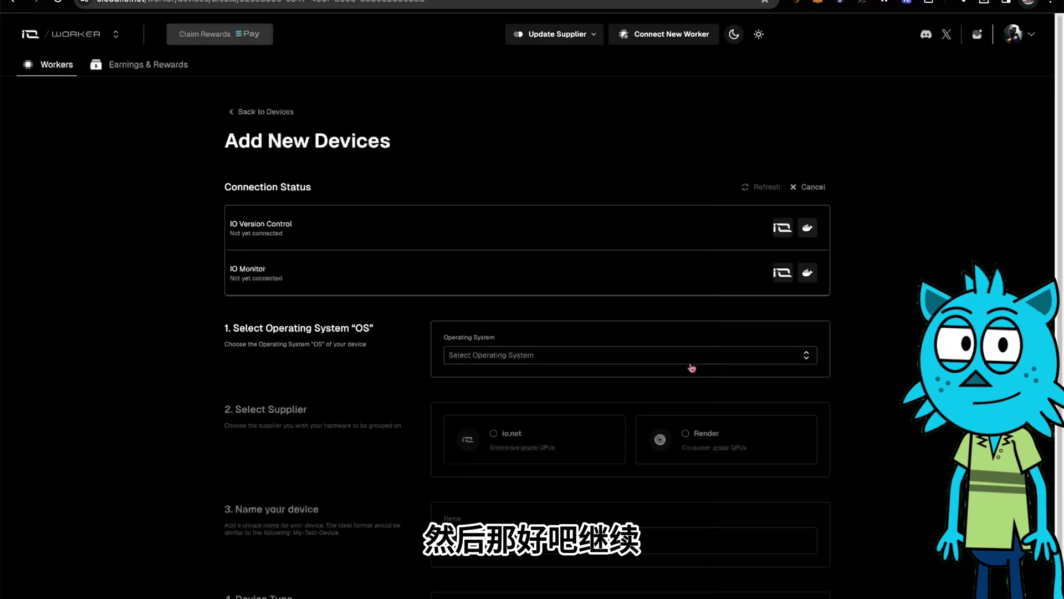
{"action": "left_click", "coordinate": [615, 368]}
{"action": "left_click", "coordinate": [587, 381]}
{"action": "scroll", "coordinate": [610, 422], "scroll_direction": "down", "scroll_amount": 2}
{"action": "left_click", "coordinate": [557, 380]}
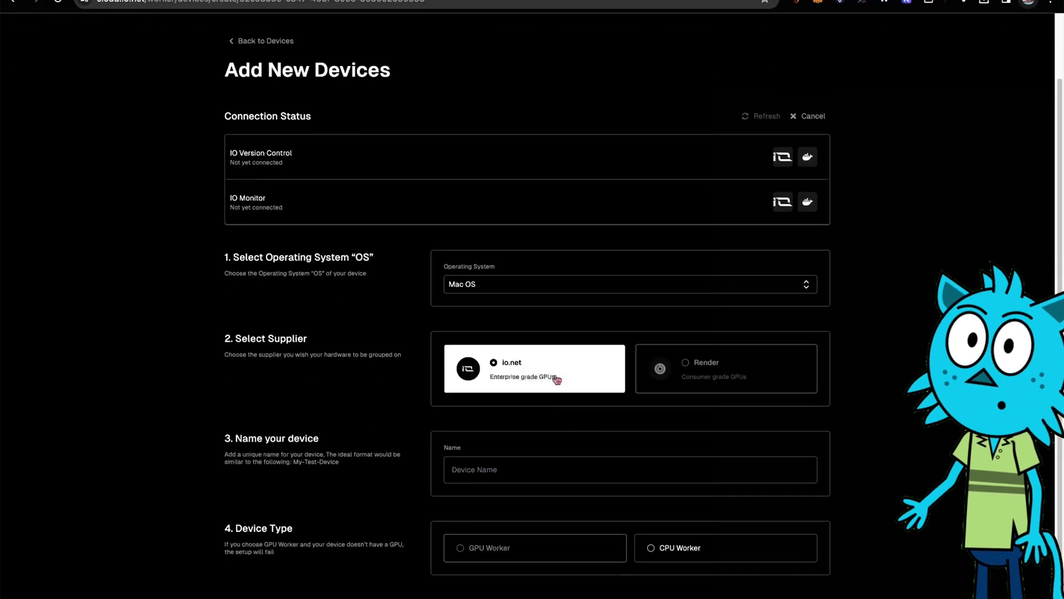
{"action": "left_click", "coordinate": [633, 470]}
{"action": "left_click", "coordinate": [501, 498]}
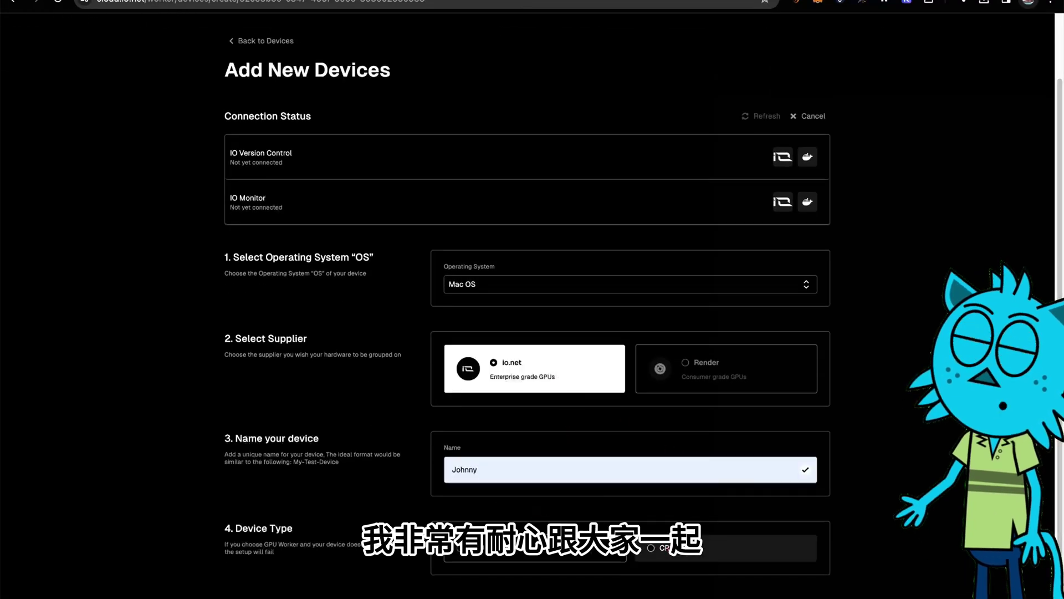
{"action": "left_click", "coordinate": [698, 547]}
{"action": "scroll", "coordinate": [803, 506], "scroll_direction": "down", "scroll_amount": 6}
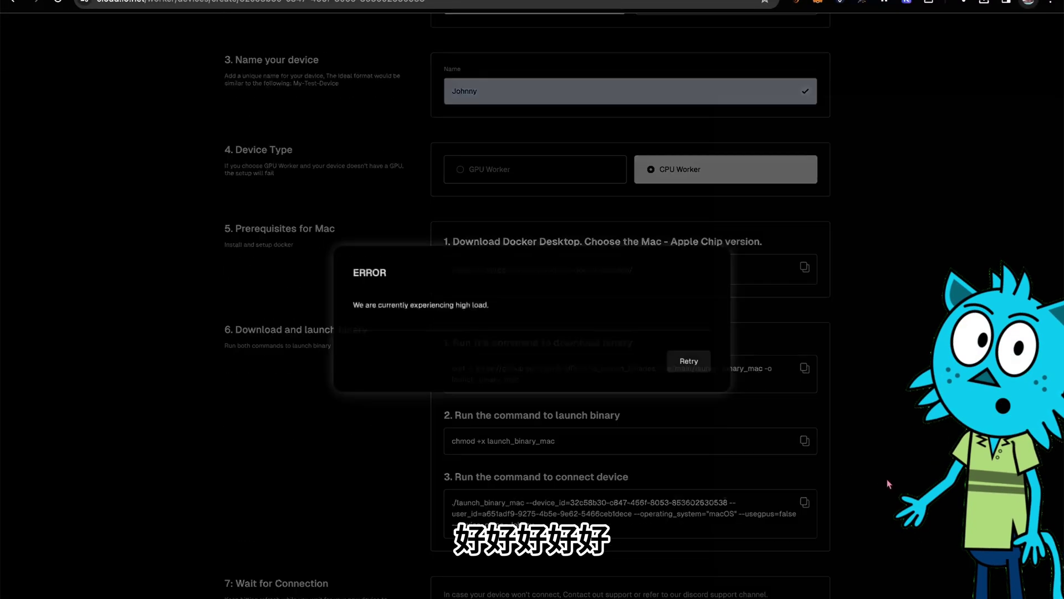
- Retry again and resubmit the device details: Mac OS, io.net as supplier, the saved device name, and CPU Worker
{"action": "left_click", "coordinate": [682, 367]}
{"action": "left_click", "coordinate": [592, 361]}
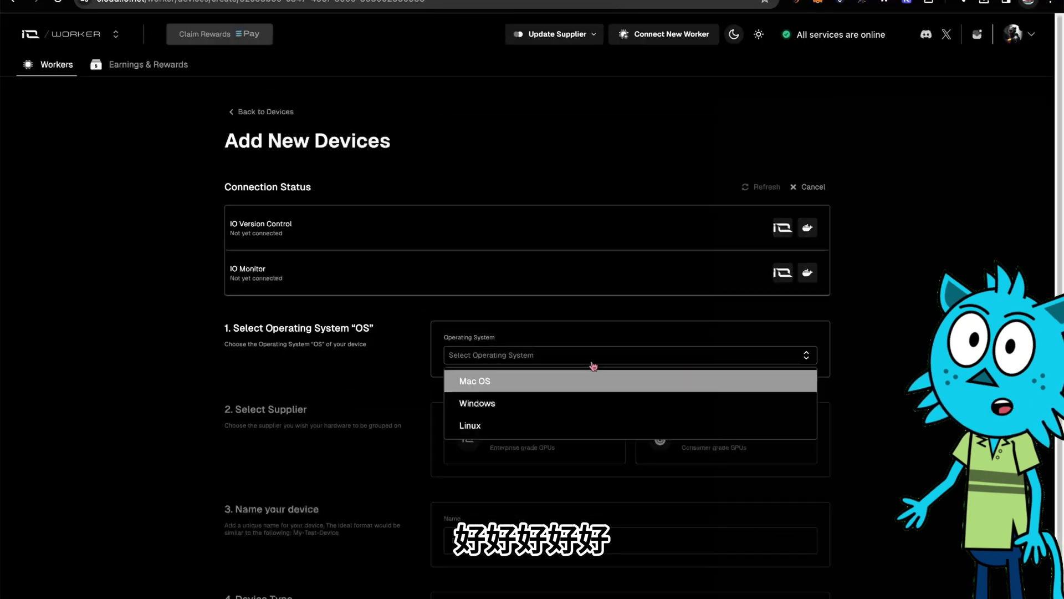
{"action": "left_click", "coordinate": [537, 387]}
{"action": "scroll", "coordinate": [538, 400], "scroll_direction": "down", "scroll_amount": 2}
{"action": "left_click", "coordinate": [487, 469]}
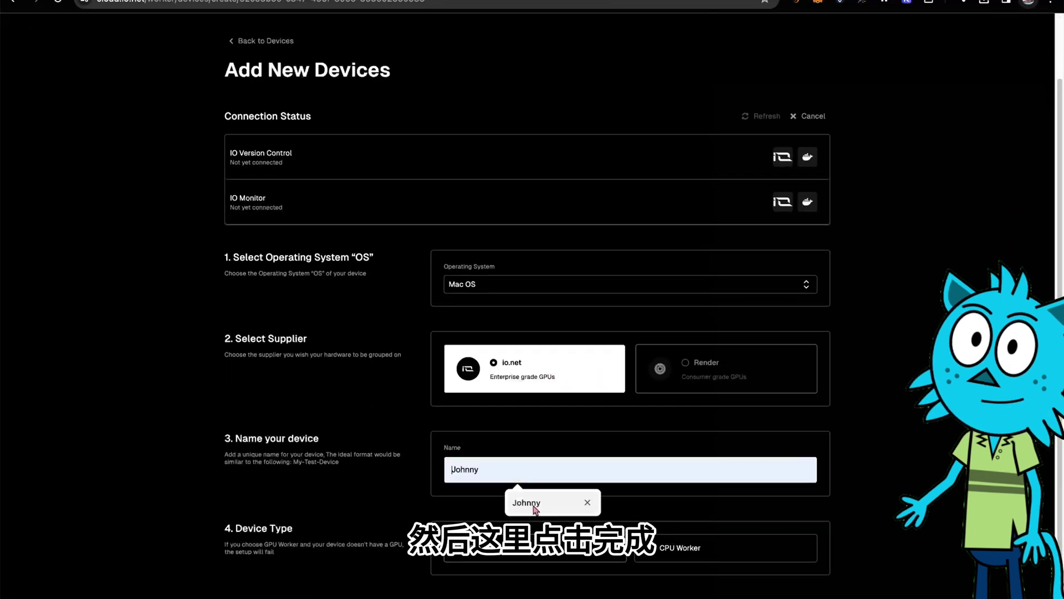
{"action": "left_click", "coordinate": [526, 502]}
{"action": "left_click", "coordinate": [698, 549]}
{"action": "scroll", "coordinate": [776, 506], "scroll_direction": "down", "scroll_amount": 6}
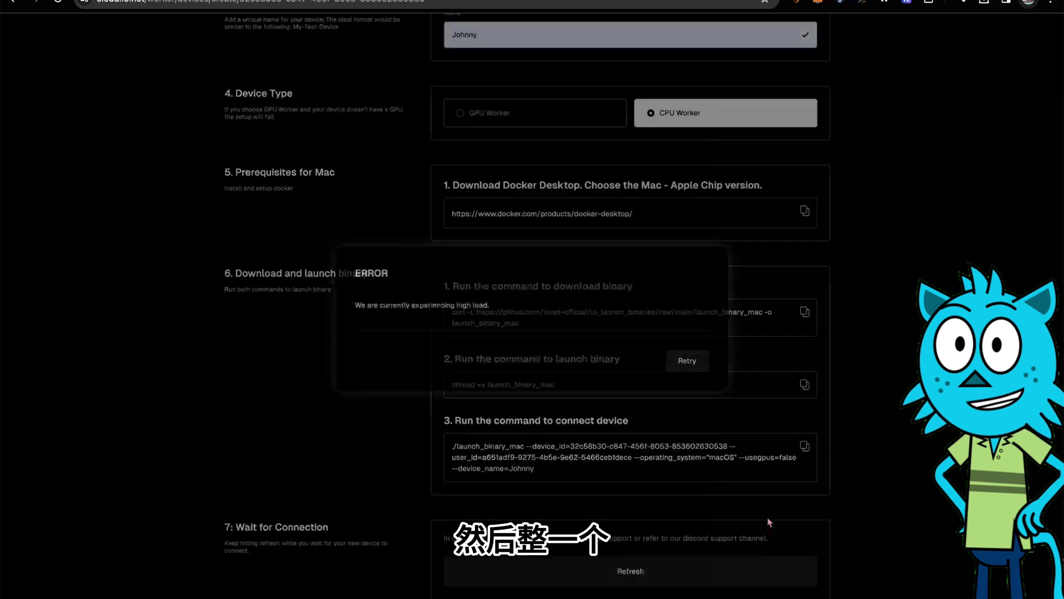
- Retry after the high-load error, re-enter Mac OS, io.net, the saved device name and CPU Worker, and refresh the connection
{"action": "left_click", "coordinate": [688, 363]}
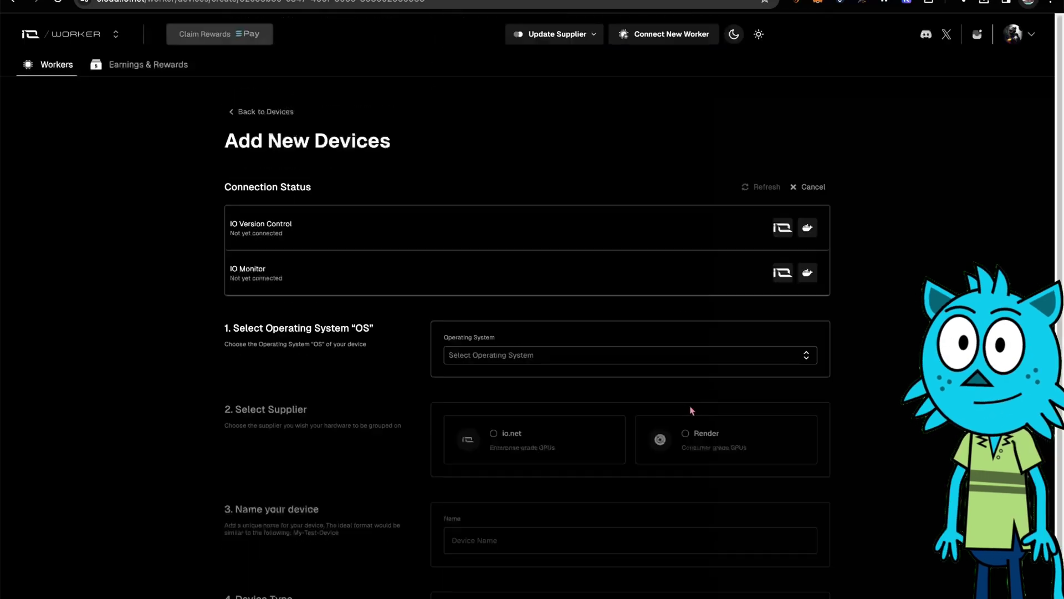
{"action": "left_click", "coordinate": [596, 353]}
{"action": "left_click", "coordinate": [541, 376]}
{"action": "scroll", "coordinate": [569, 408], "scroll_direction": "down", "scroll_amount": 2}
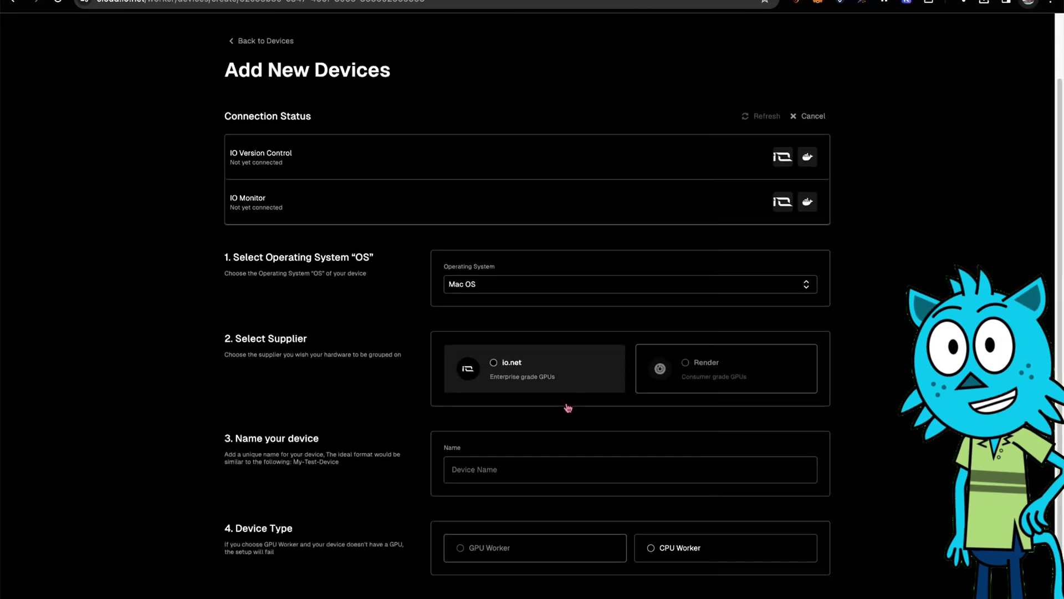
{"action": "left_click", "coordinate": [555, 362]}
{"action": "left_click", "coordinate": [541, 466]}
{"action": "left_click", "coordinate": [541, 504]}
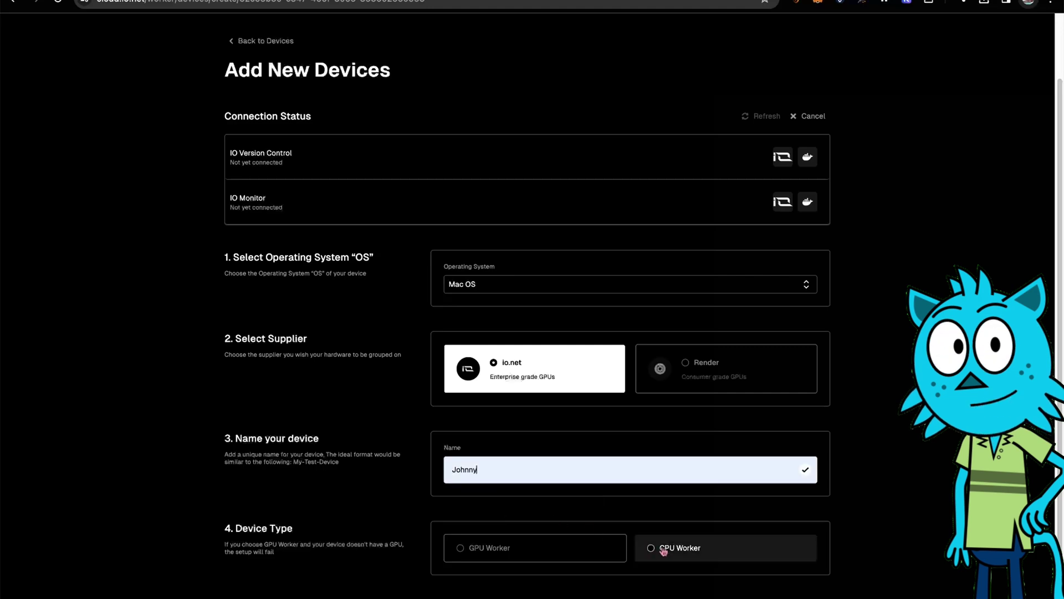
{"action": "left_click", "coordinate": [682, 548]}
{"action": "scroll", "coordinate": [743, 551], "scroll_direction": "down", "scroll_amount": 5}
{"action": "scroll", "coordinate": [631, 388], "scroll_direction": "down", "scroll_amount": 3}
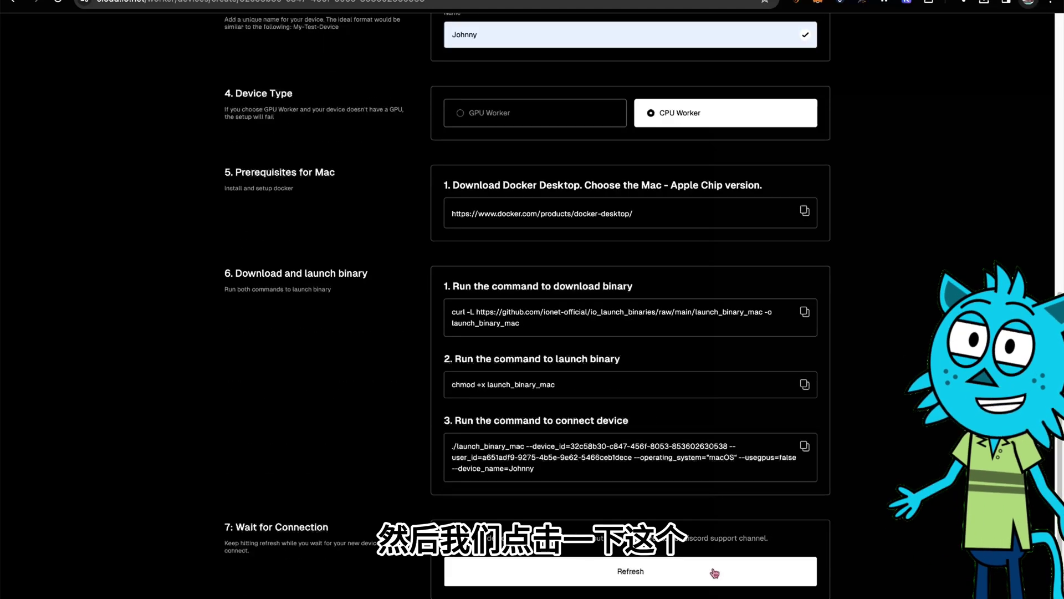
{"action": "left_click", "coordinate": [629, 571]}
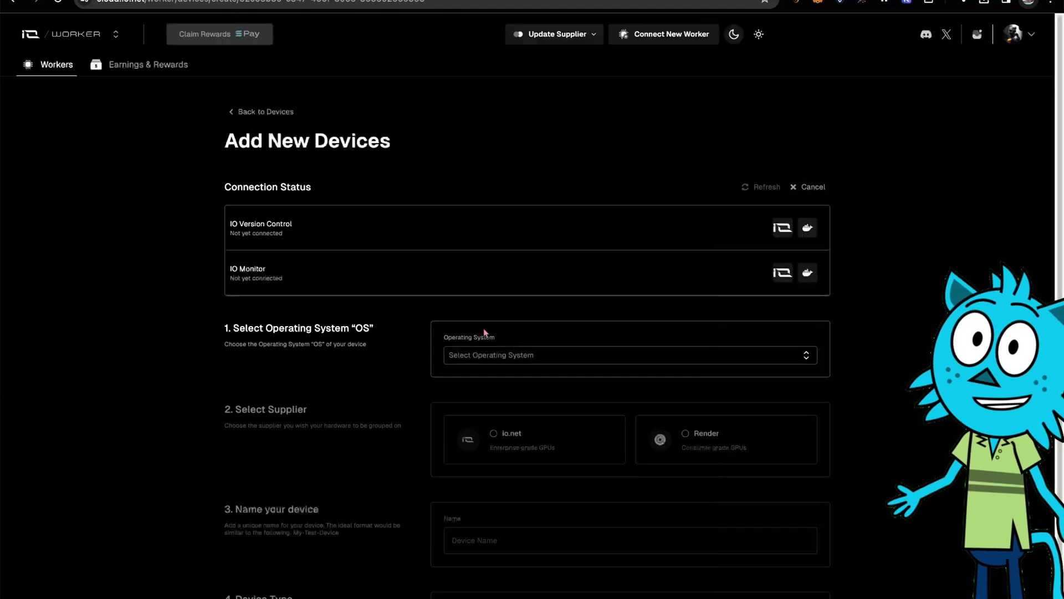
- Fill in the reset Add New Devices form with Mac OS, io.net, the saved device name and CPU Worker, and refresh again
{"action": "scroll", "coordinate": [819, 490], "scroll_direction": "down", "scroll_amount": 1}
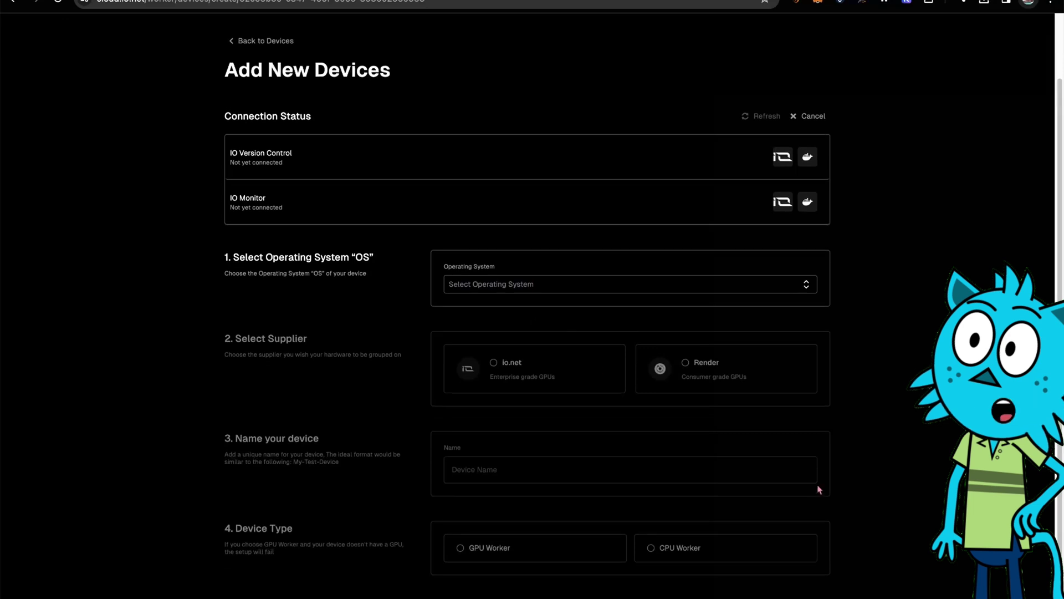
{"action": "left_click", "coordinate": [510, 290]}
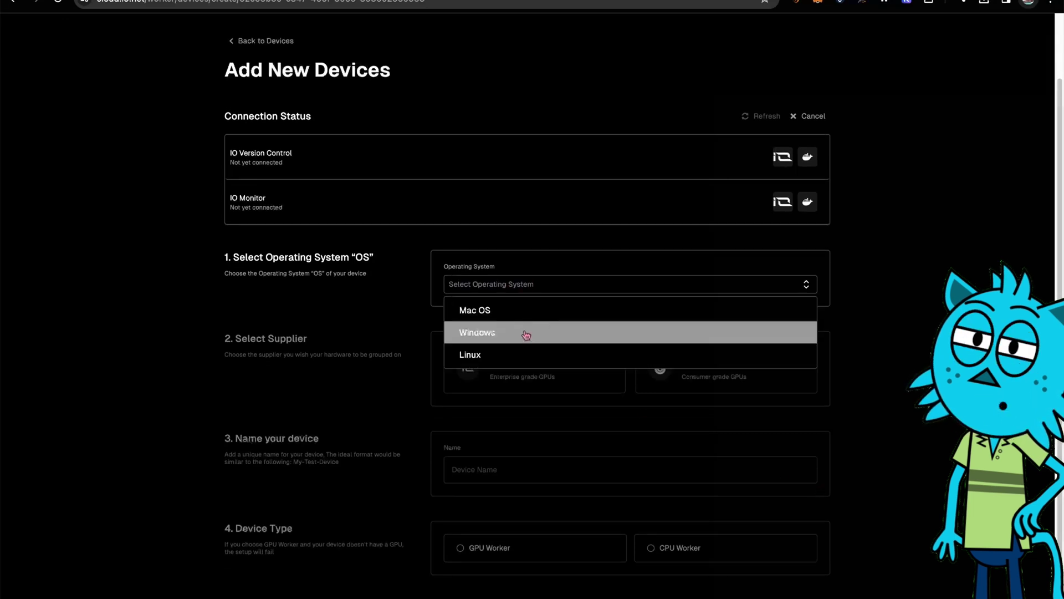
{"action": "left_click", "coordinate": [516, 315]}
{"action": "left_click", "coordinate": [615, 365]}
{"action": "left_click", "coordinate": [602, 470]}
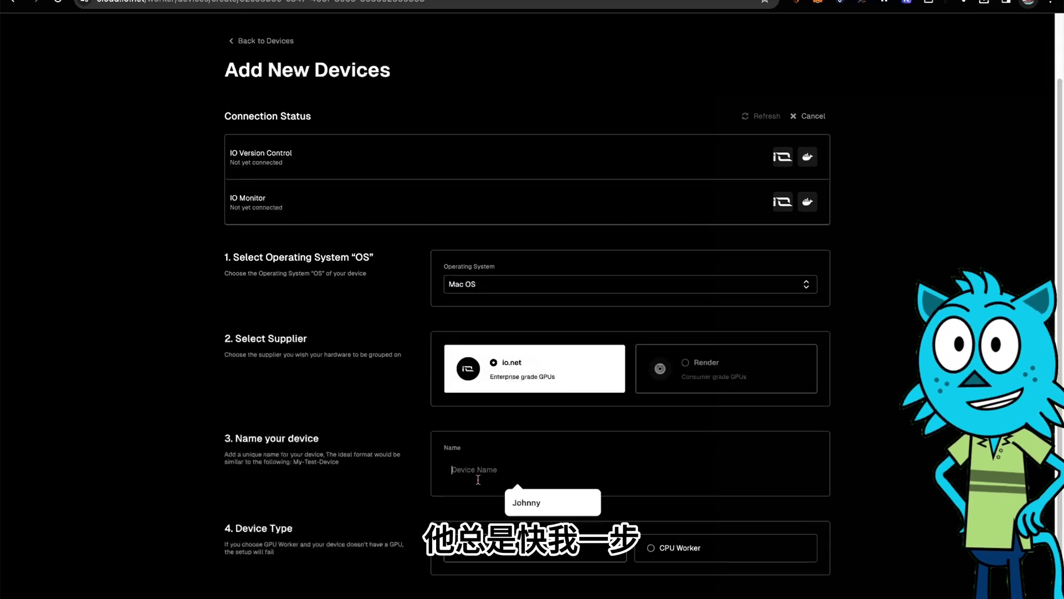
{"action": "left_click", "coordinate": [523, 500]}
{"action": "left_click", "coordinate": [700, 544]}
{"action": "scroll", "coordinate": [617, 572], "scroll_direction": "down", "scroll_amount": 8}
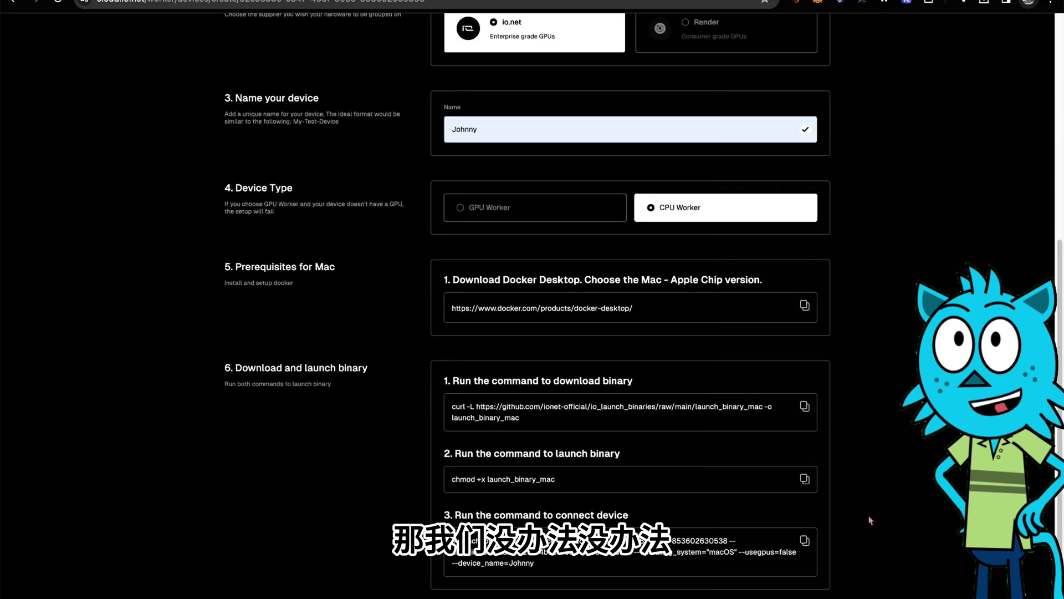
{"action": "left_click", "coordinate": [616, 571]}
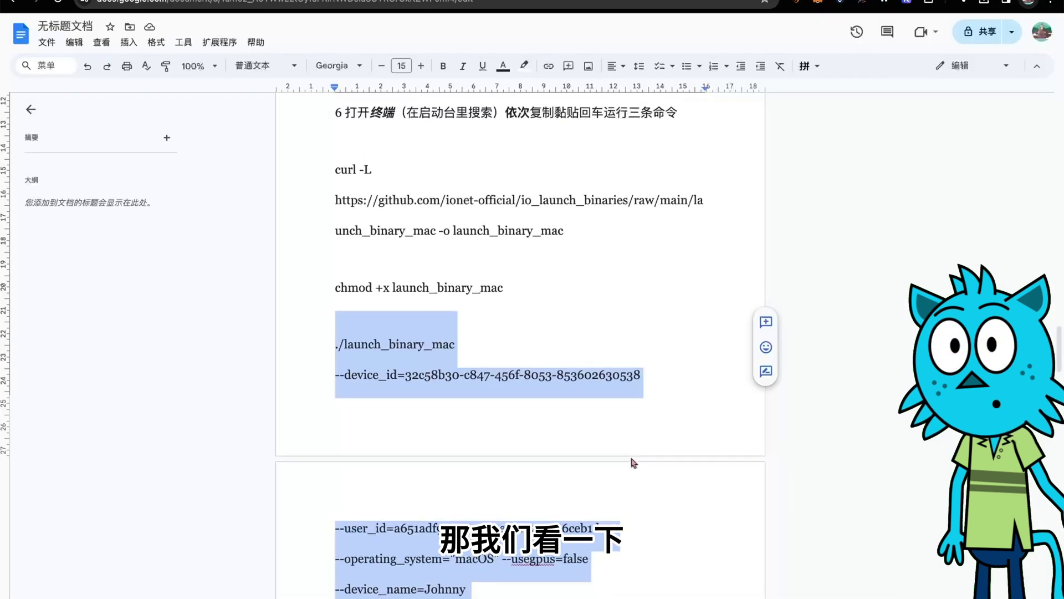
- Review the guide's instructions following the launch commands and open Docker Desktop to check for the new containers
{"action": "scroll", "coordinate": [636, 451], "scroll_direction": "up", "scroll_amount": 10}
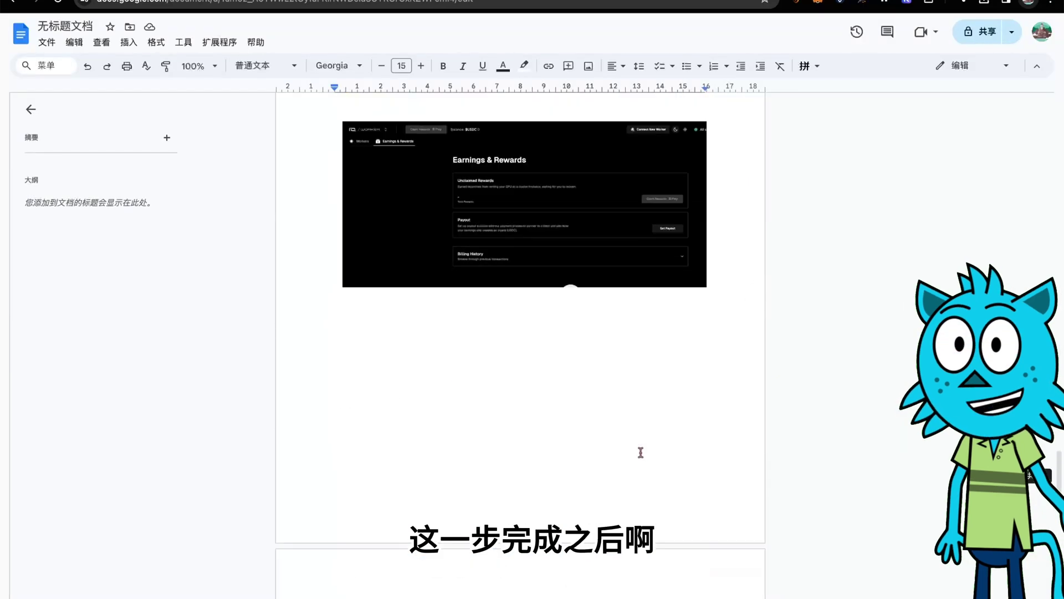
{"action": "scroll", "coordinate": [632, 446], "scroll_direction": "up", "scroll_amount": 3}
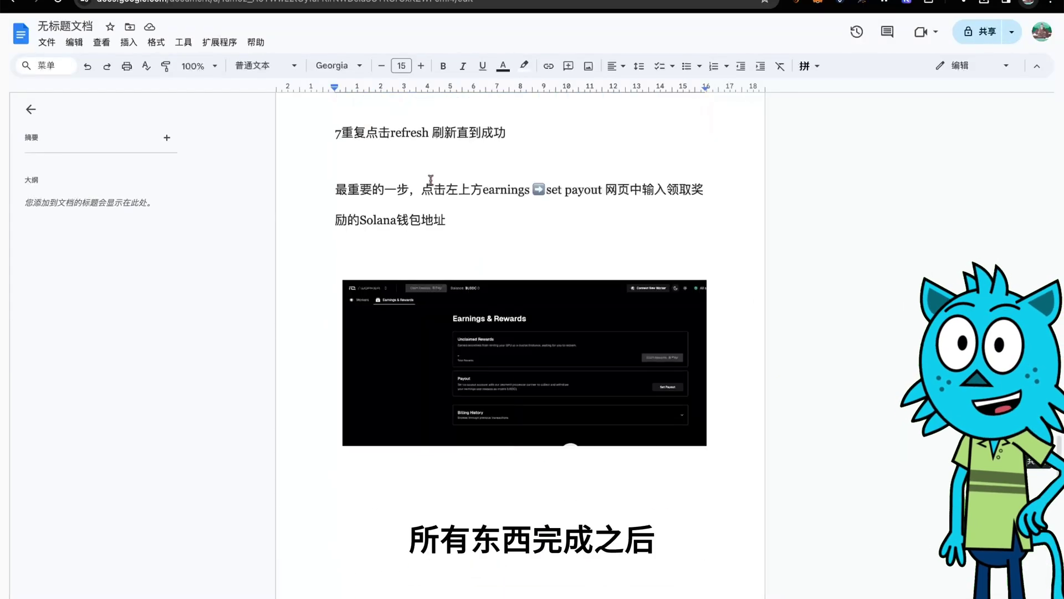
{"action": "scroll", "coordinate": [416, 200], "scroll_direction": "down", "scroll_amount": 2}
{"action": "scroll", "coordinate": [412, 214], "scroll_direction": "up", "scroll_amount": 4}
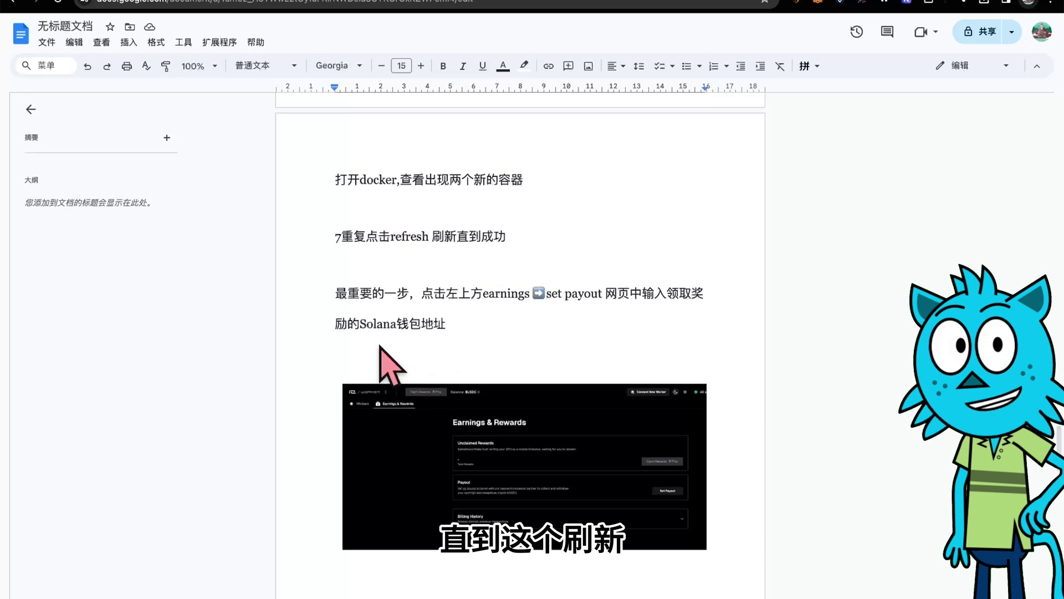
{"action": "scroll", "coordinate": [424, 310], "scroll_direction": "up", "scroll_amount": 4}
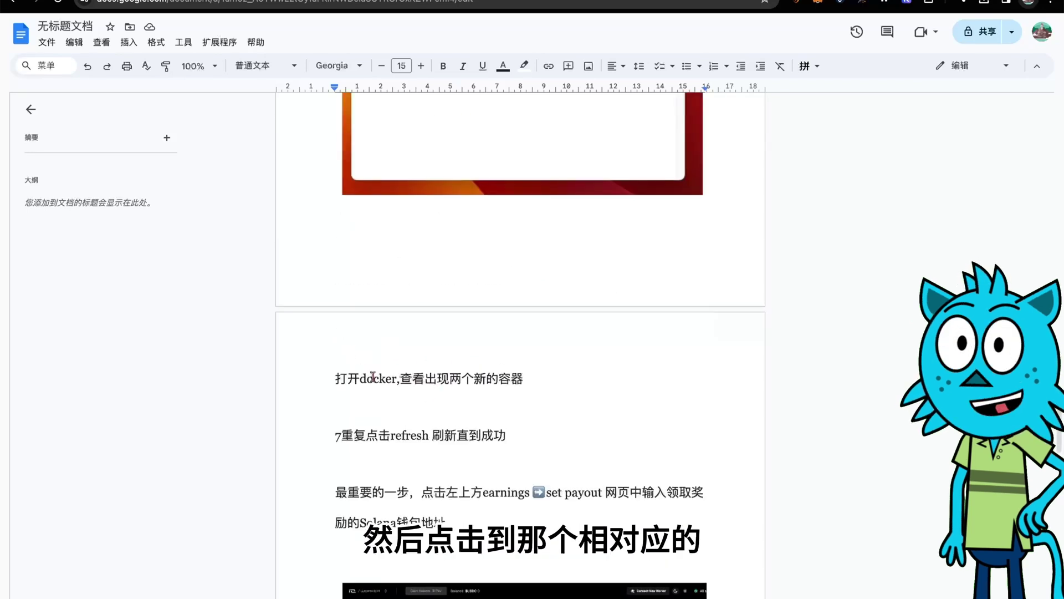
{"action": "mouse_move", "coordinate": [775, 590]}
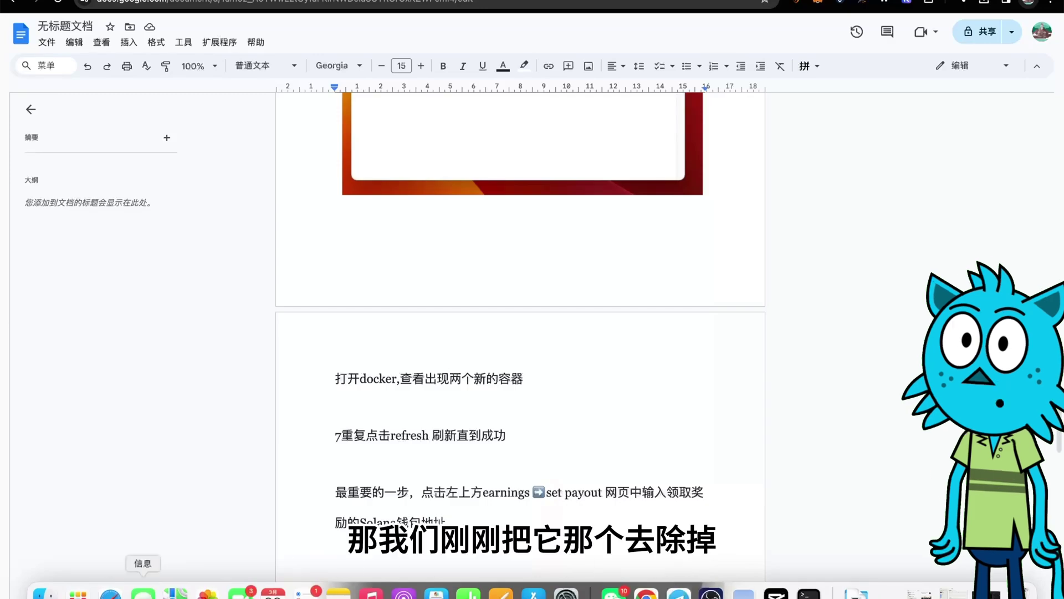
{"action": "left_click", "coordinate": [78, 592]}
{"action": "scroll", "coordinate": [793, 254], "scroll_direction": "right", "scroll_amount": 2}
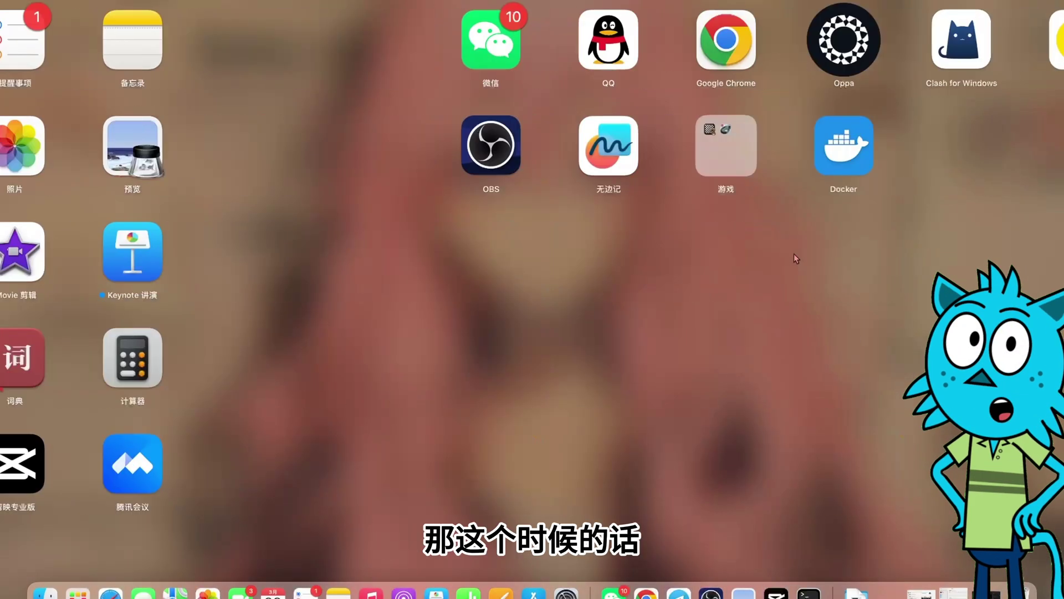
{"action": "left_click", "coordinate": [645, 212]}
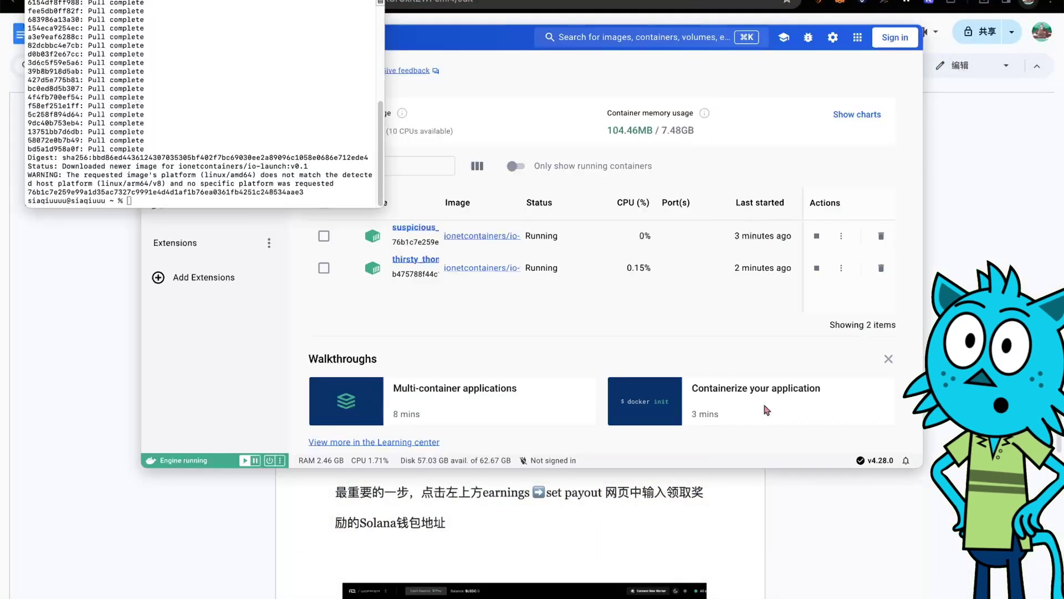
- Inspect the container list in Docker Desktop and check the image pull output in Terminal
{"action": "left_click", "coordinate": [900, 166]}
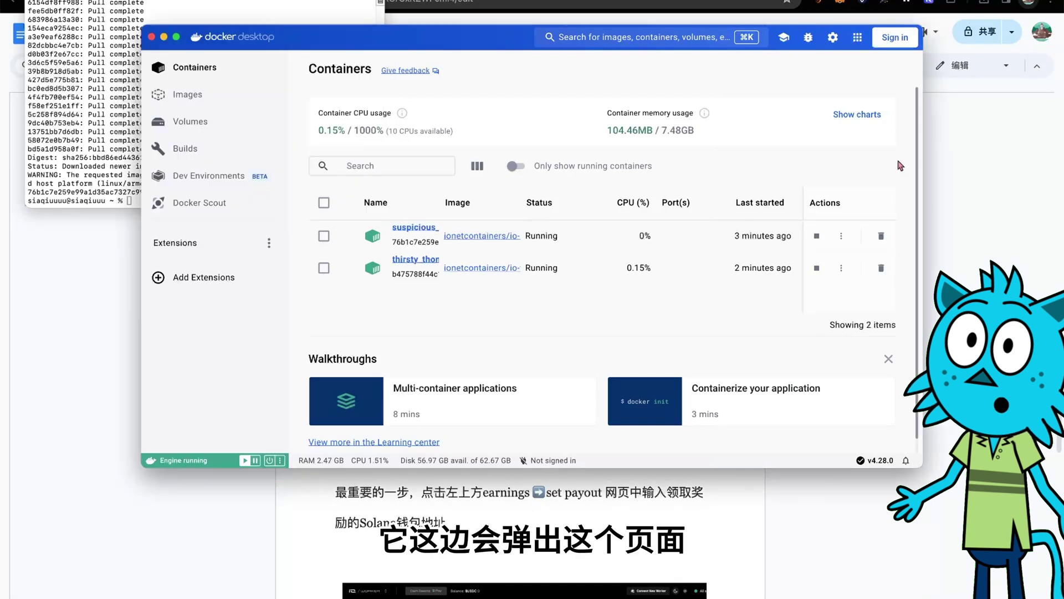
{"action": "left_click", "coordinate": [109, 11]}
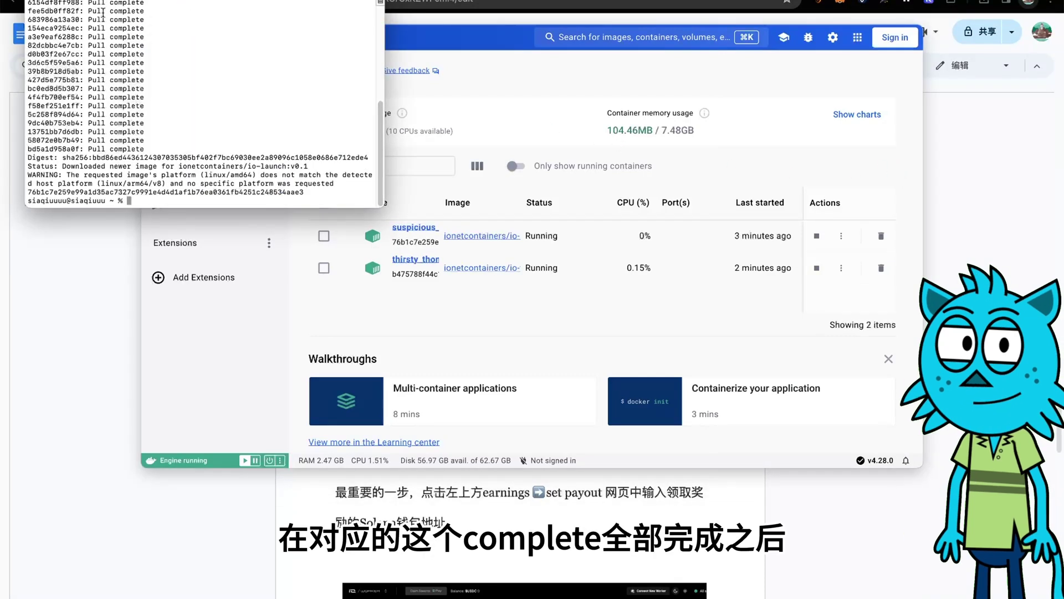
{"action": "left_click_drag", "start_coordinate": [109, 11], "coordinate": [390, 111]}
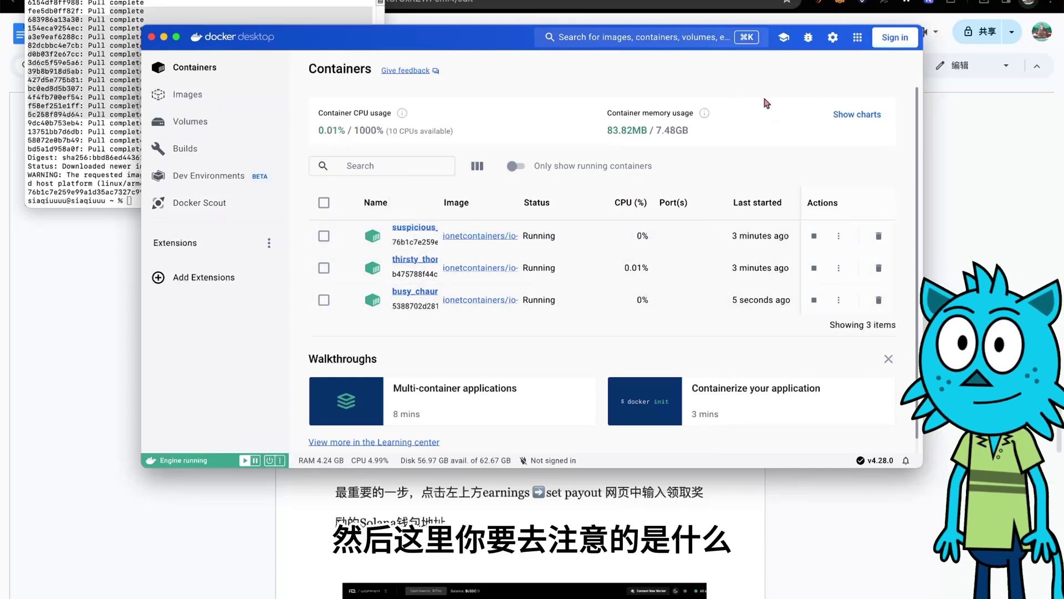
- Check the software update status and general options in Docker Desktop's settings, and close them
{"action": "left_click", "coordinate": [833, 38]}
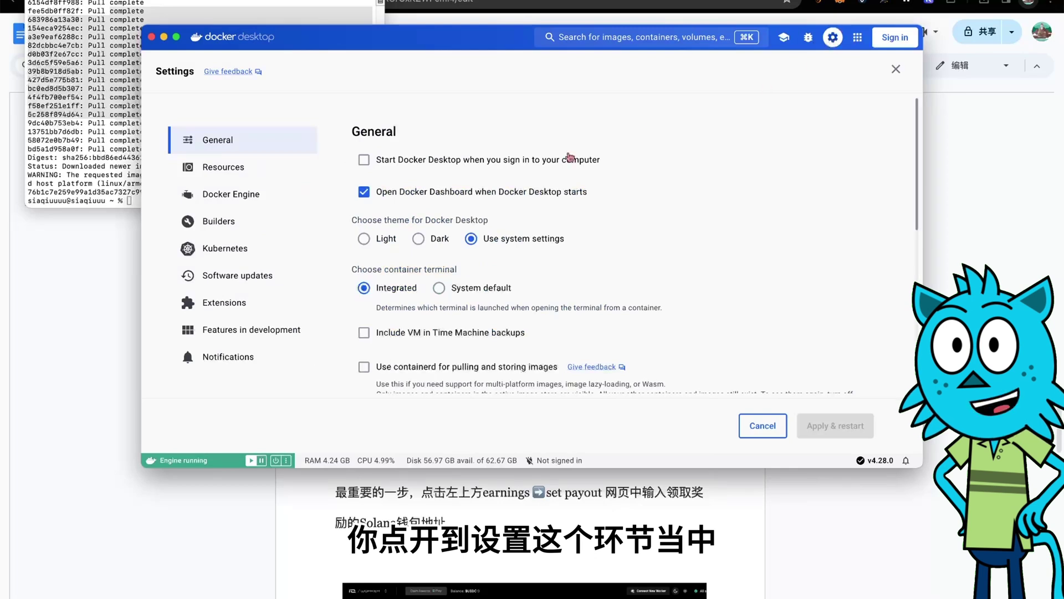
{"action": "left_click", "coordinate": [238, 276]}
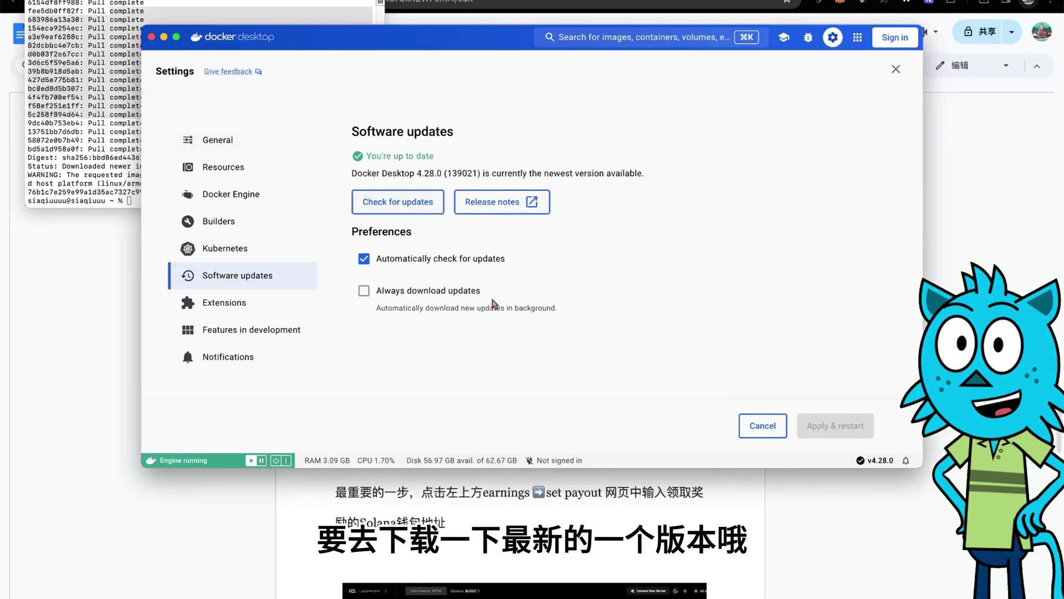
{"action": "left_click", "coordinate": [259, 150]}
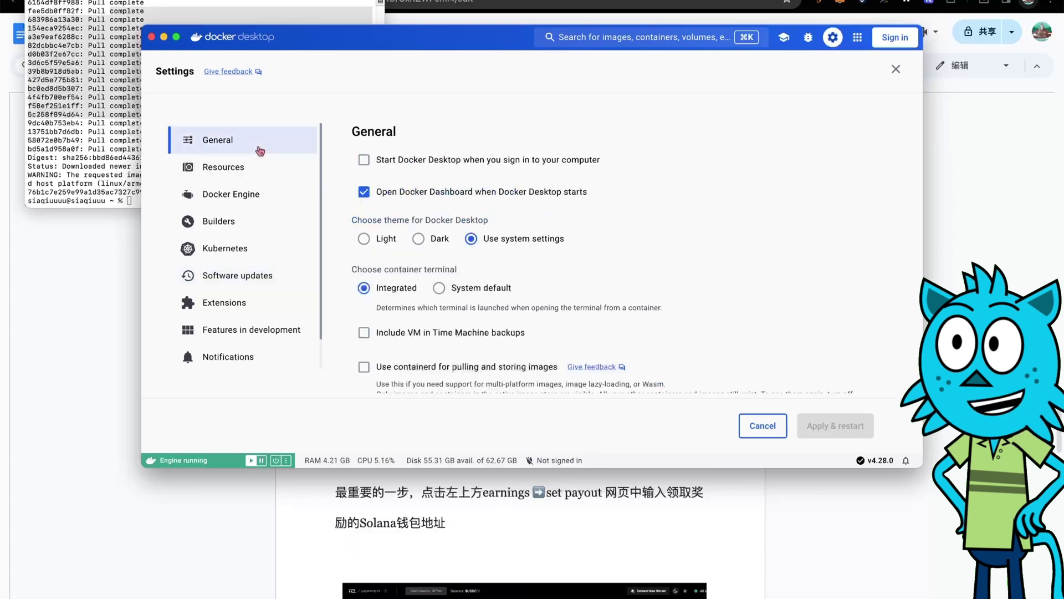
{"action": "left_click", "coordinate": [784, 37]}
{"action": "left_click", "coordinate": [893, 73]}
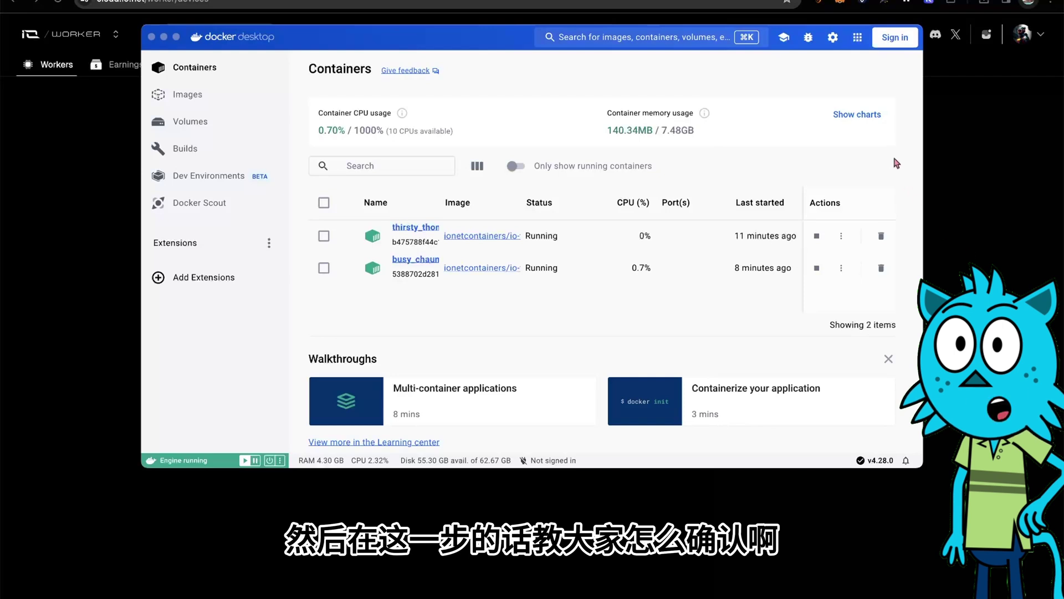
- Select all containers in Docker Desktop to check their status, and minimise it to return to the io.net Workers page
{"action": "left_click", "coordinate": [896, 163]}
{"action": "left_click", "coordinate": [323, 204]}
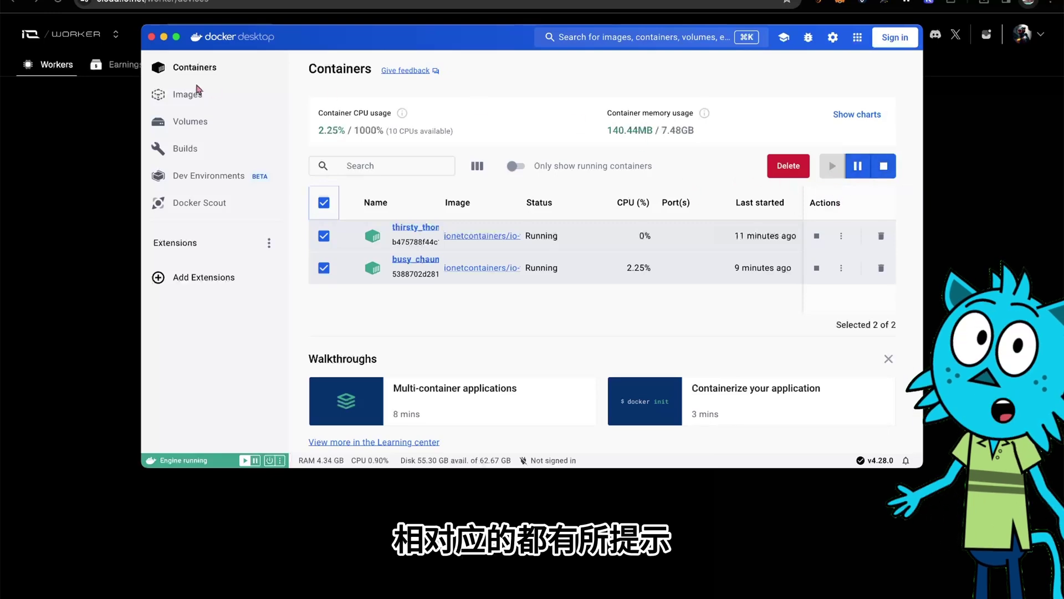
{"action": "left_click", "coordinate": [165, 37]}
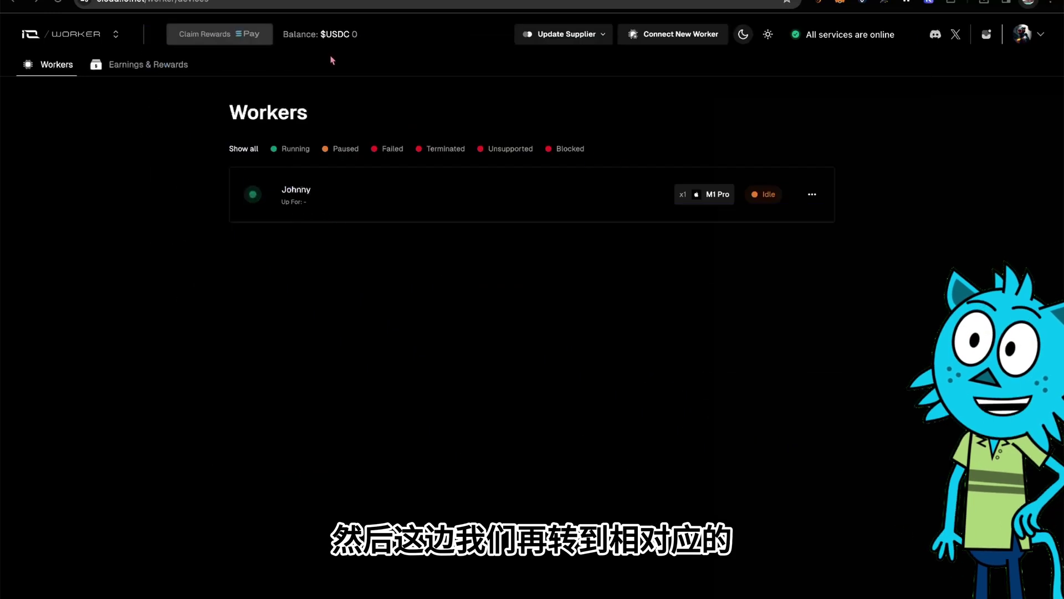